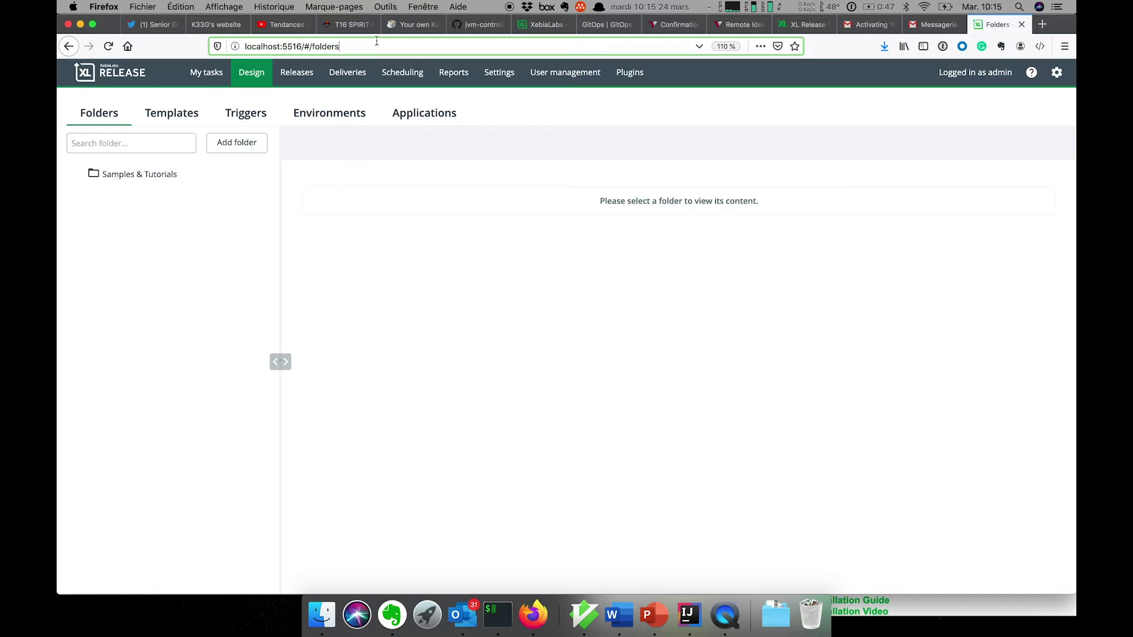
Abort both in-progress releases at once with the comment 'fin'
key("Return")
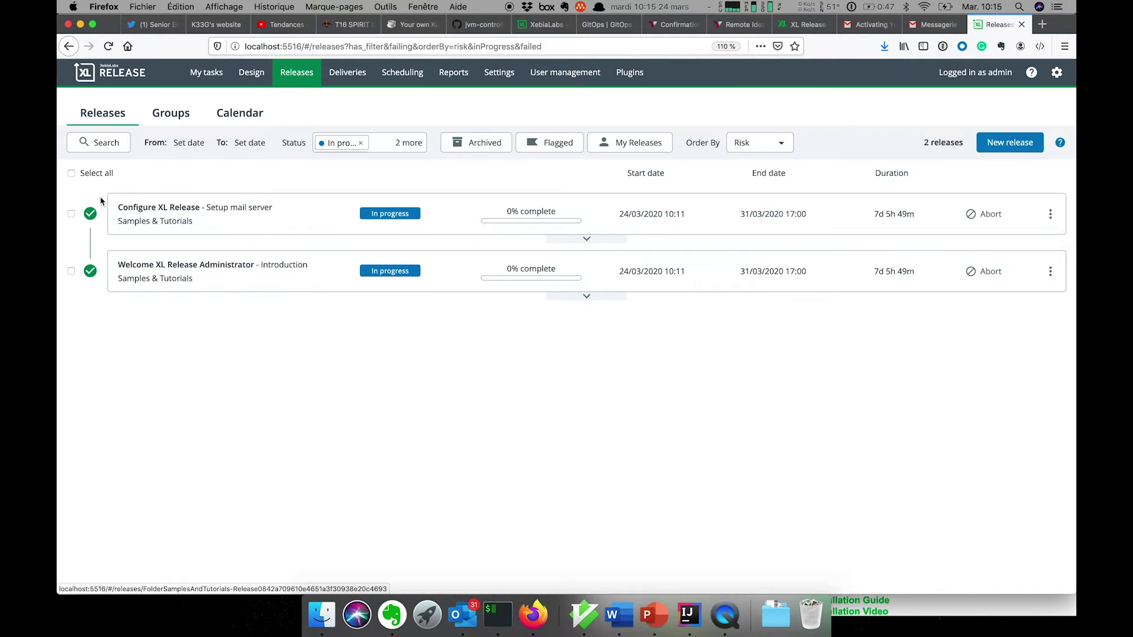
left_click(71, 174)
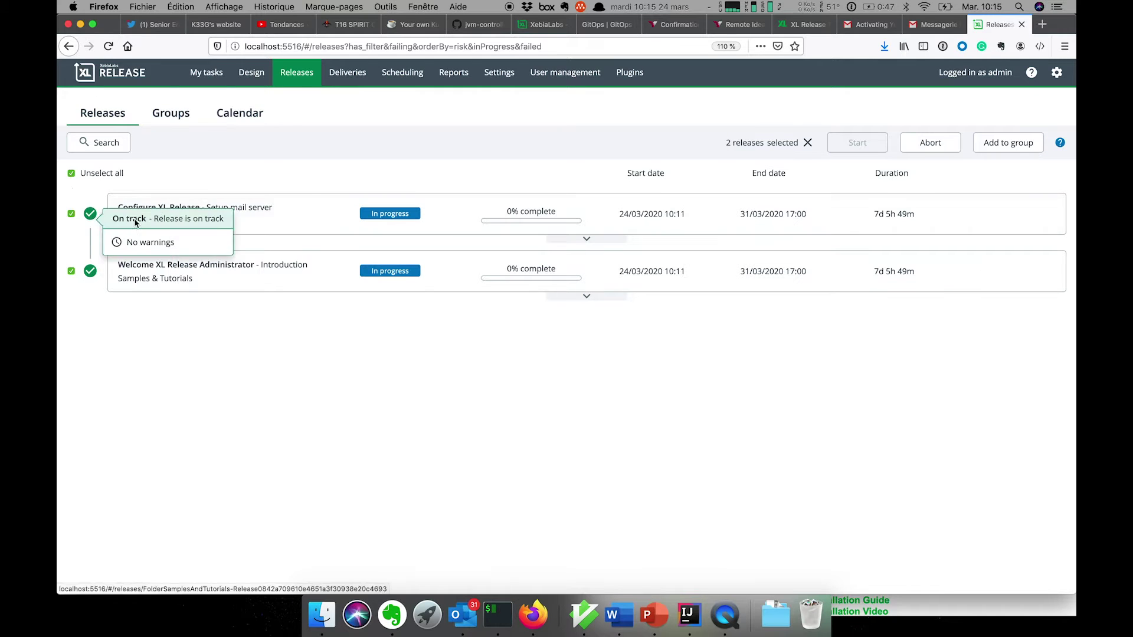
left_click(928, 144)
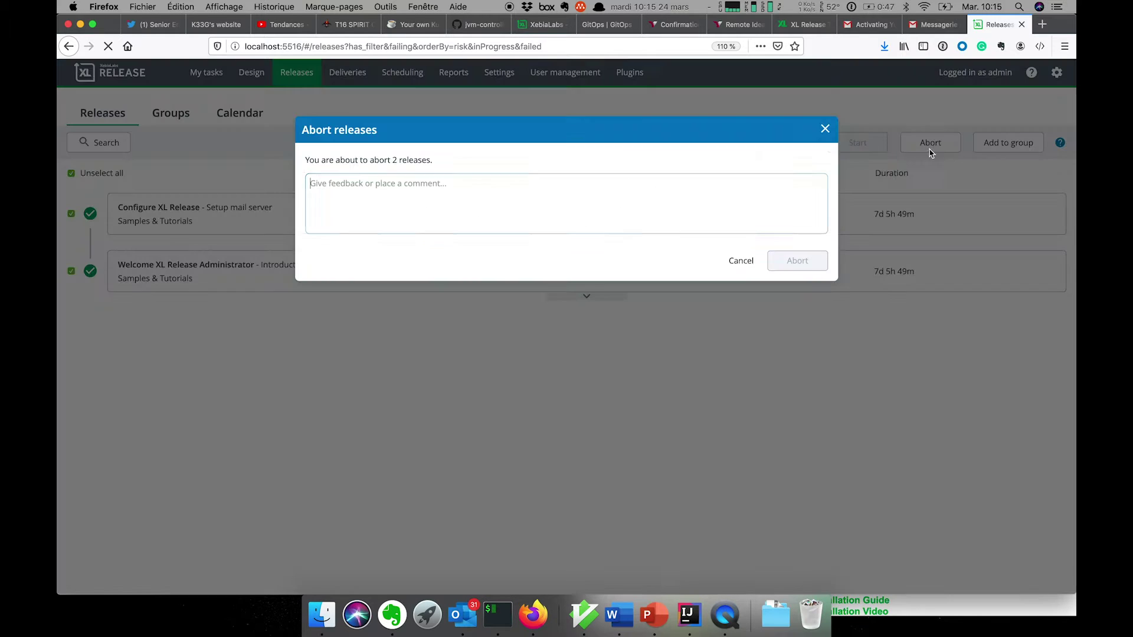
type("fin")
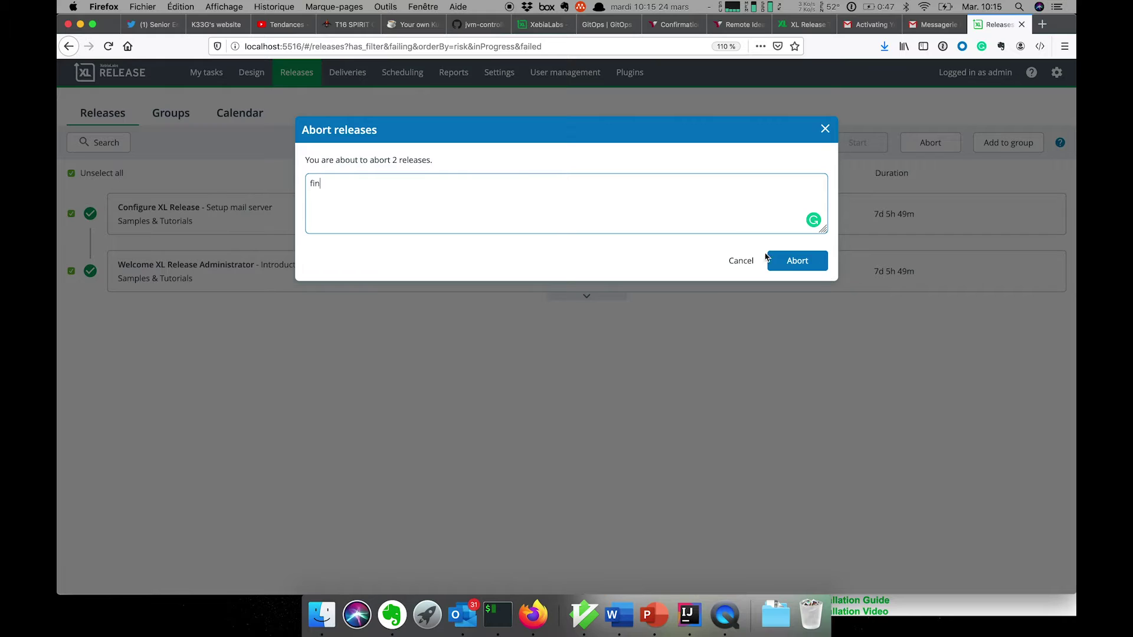
left_click(813, 263)
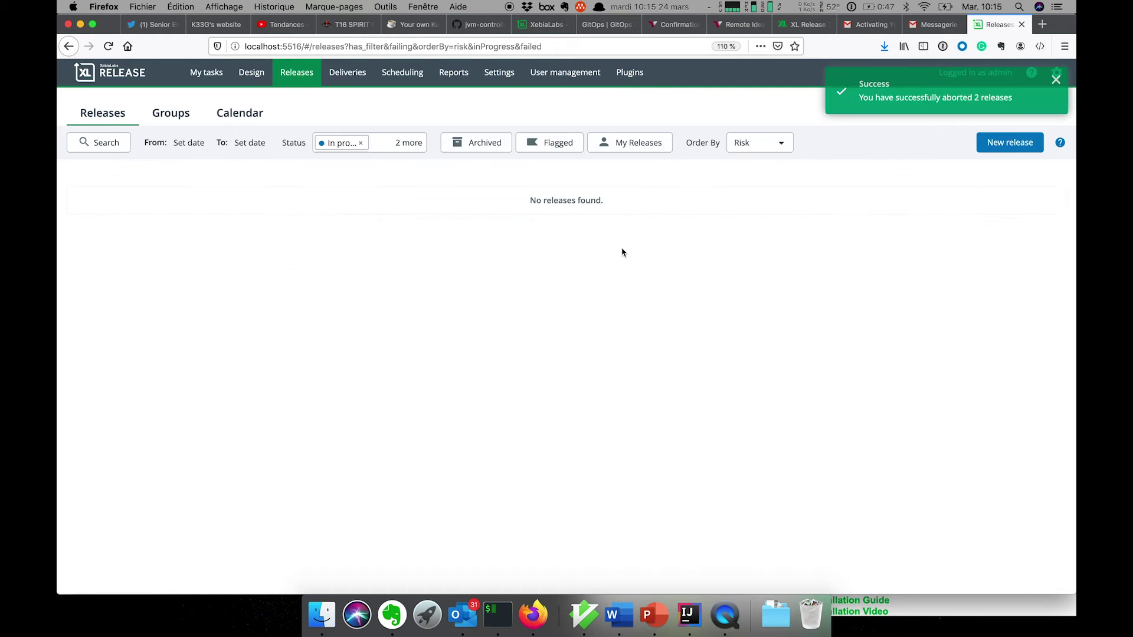
Create internal user dev with display name dev and a password
left_click(550, 80)
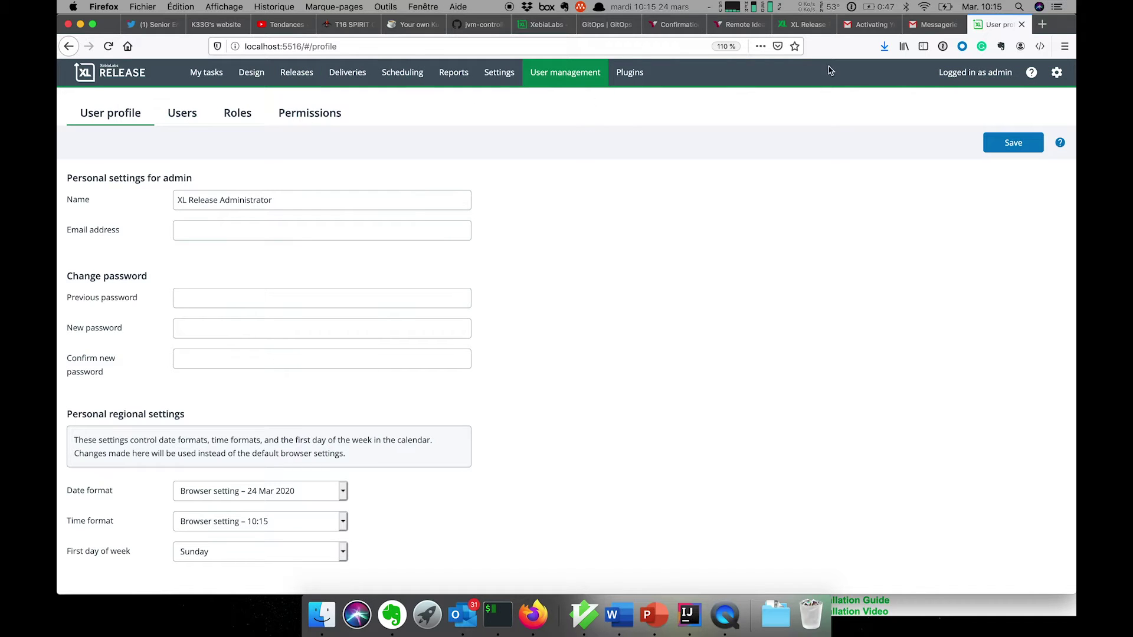
left_click(190, 116)
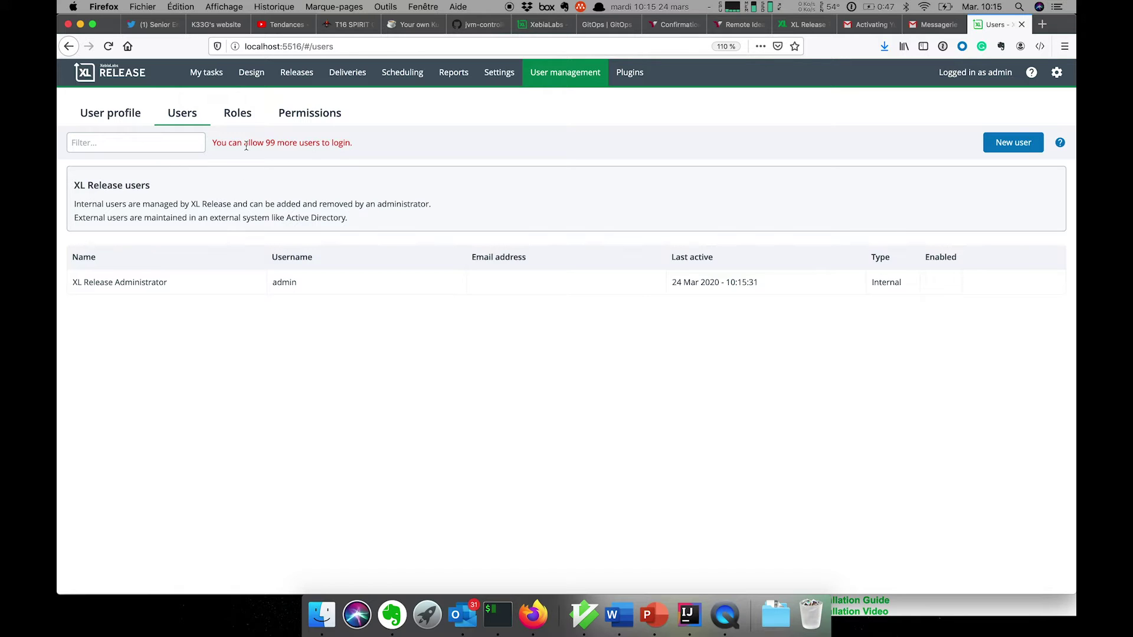
left_click(1020, 143)
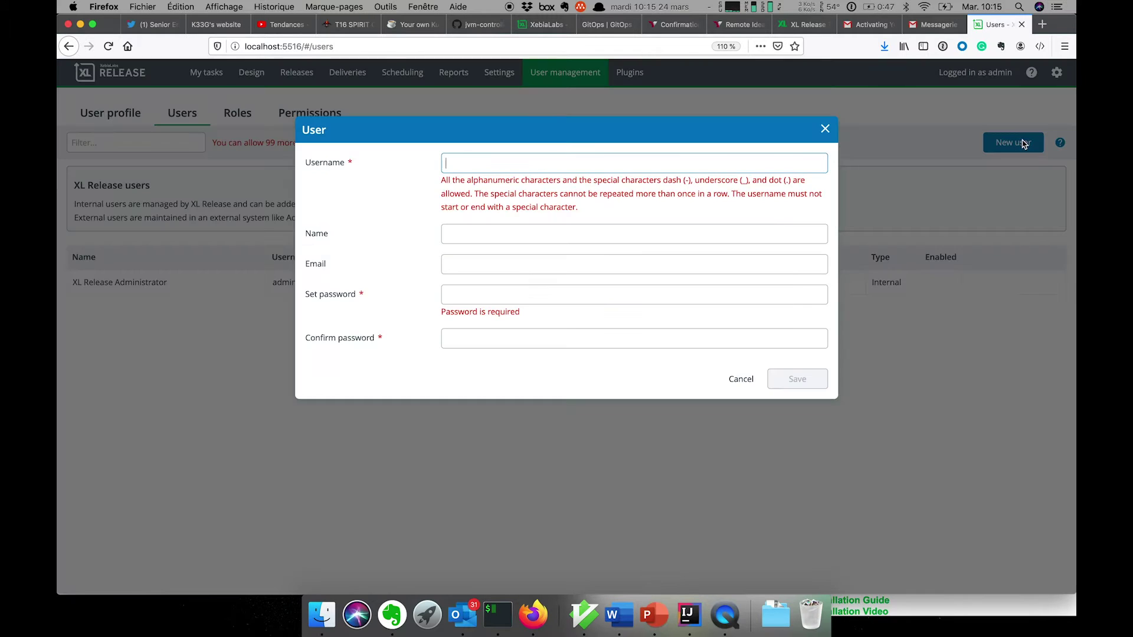
type("dev")
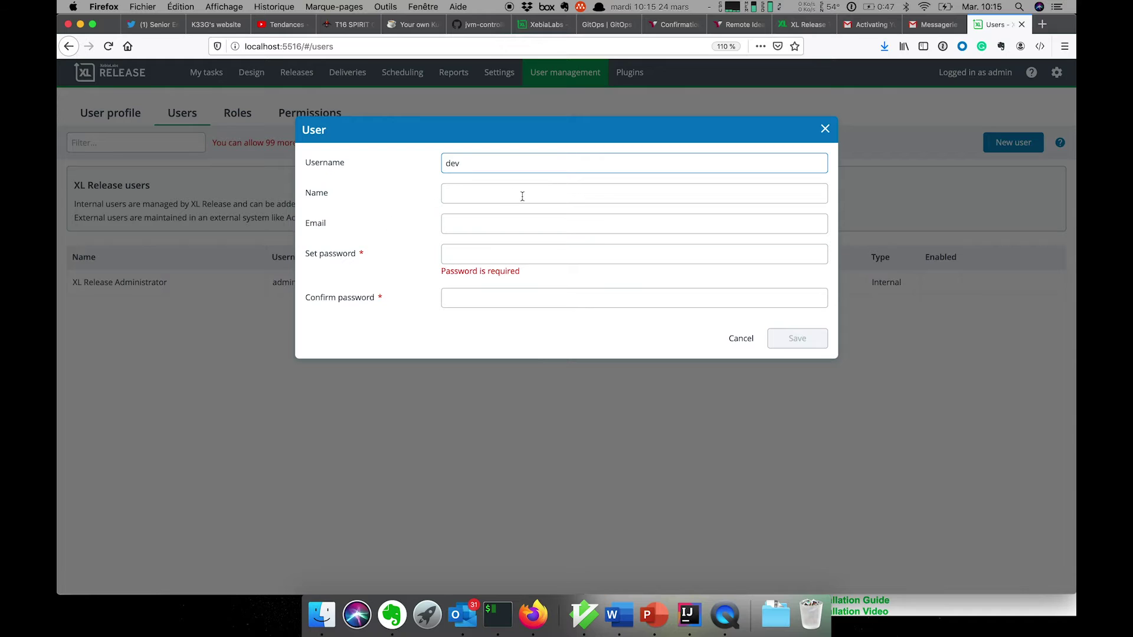
left_click(498, 195)
type("dev")
left_click(447, 253)
type("de")
left_click(465, 281)
type("dev")
left_click(796, 338)
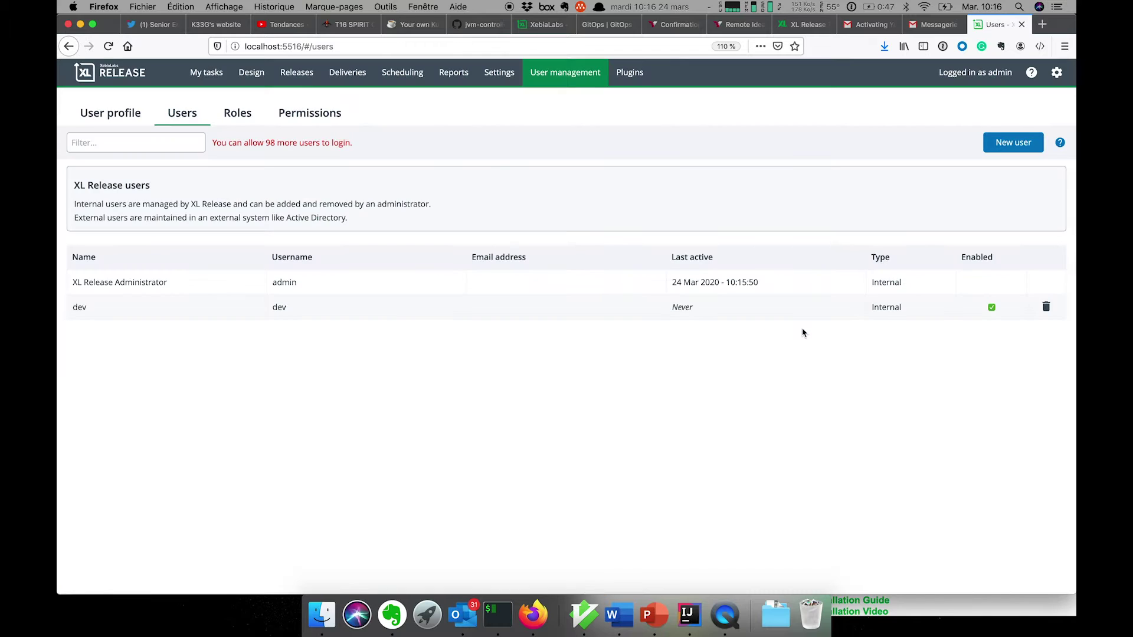
Create internal user qa with display name qa and a password
left_click(1023, 144)
type("qa")
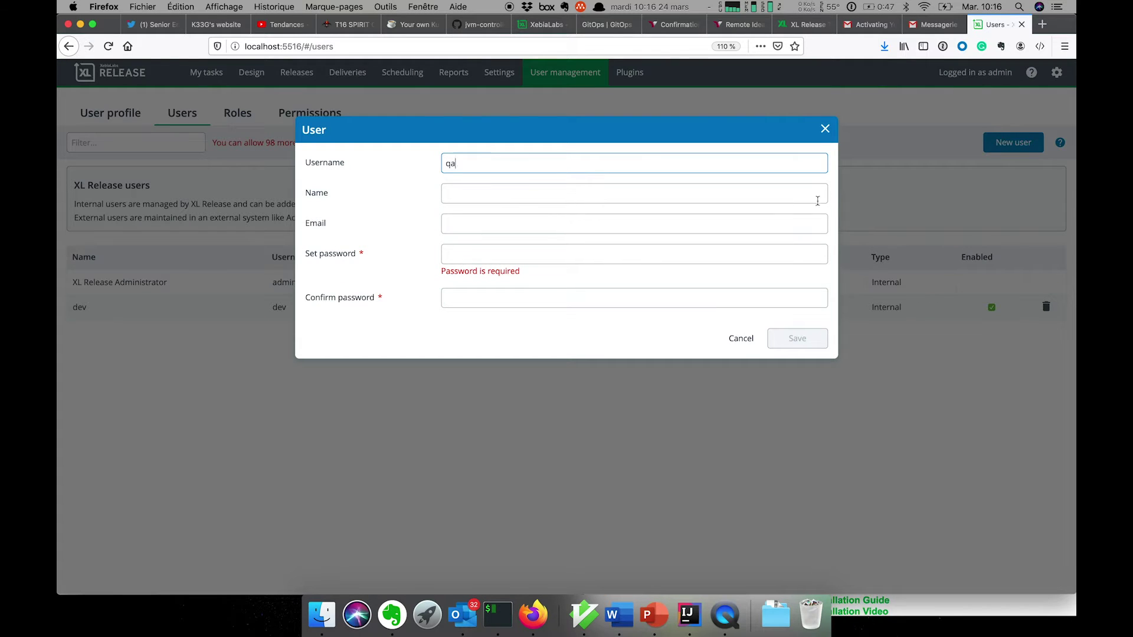
left_click(763, 186)
type("qa")
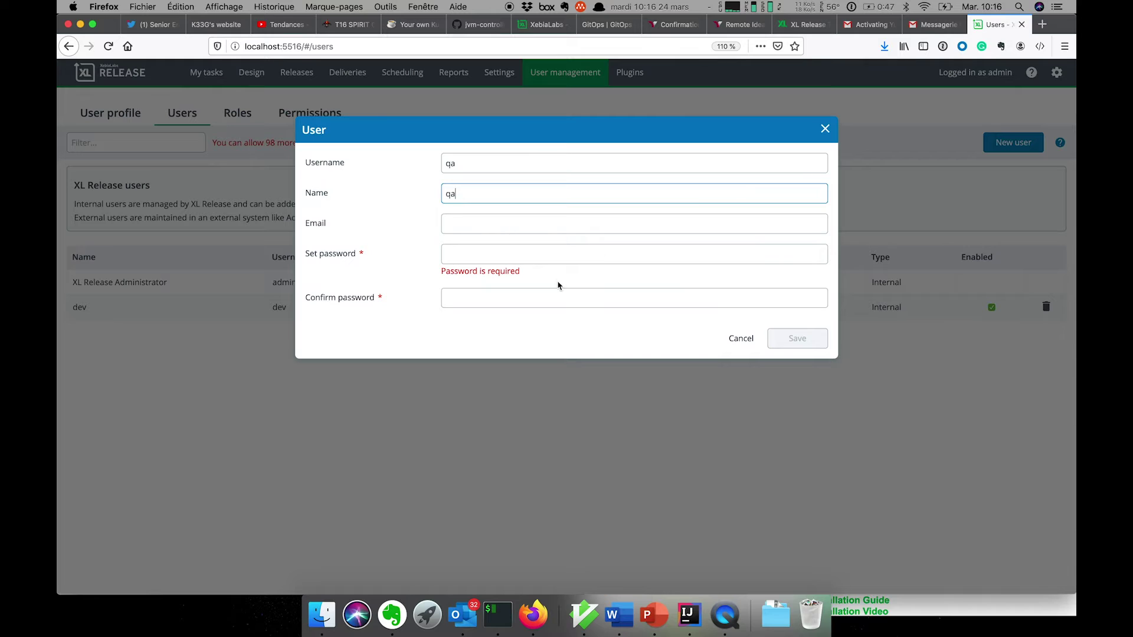
left_click(561, 256)
type("qa")
left_click(552, 284)
type("qa")
left_click(817, 333)
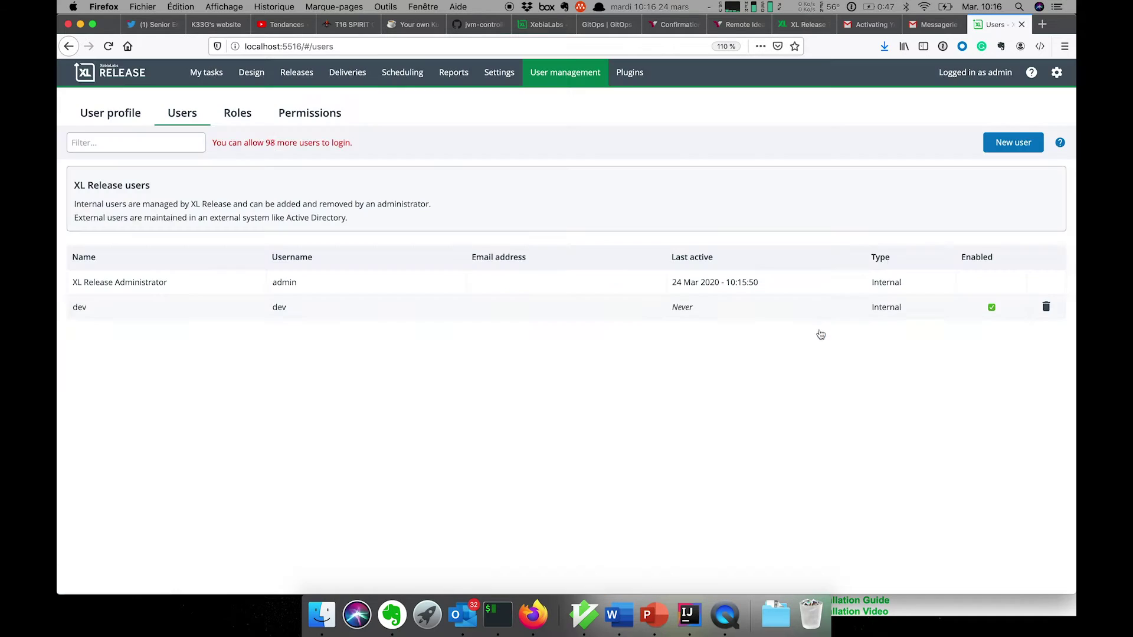
Create user ops with a password, then edit it to set display name ops
left_click(1013, 144)
type("op")
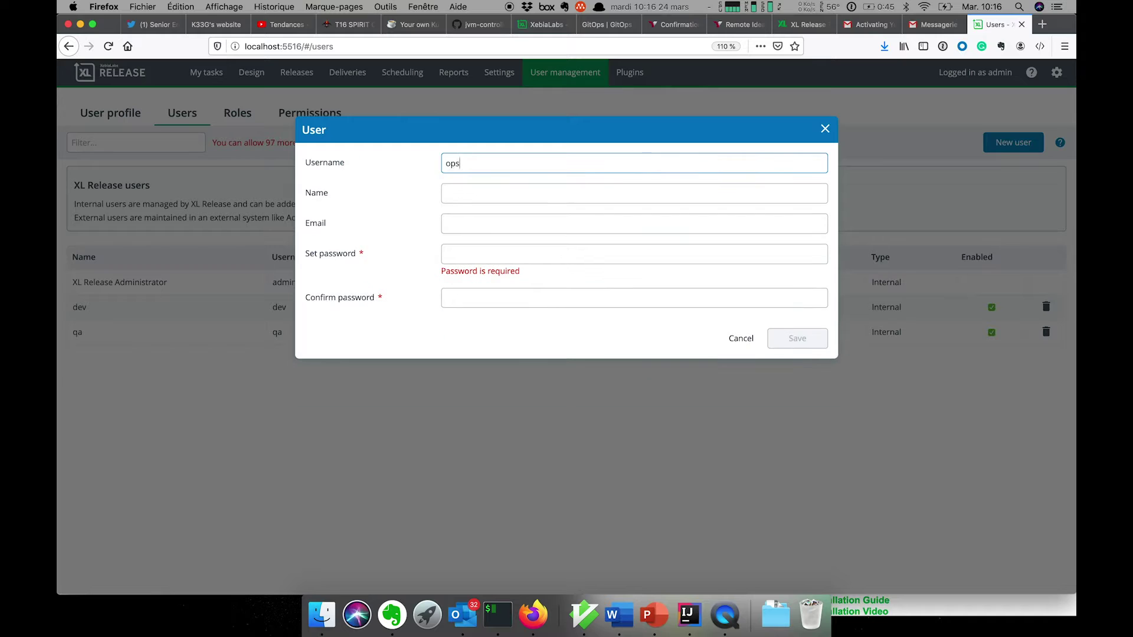
type("s")
left_click(470, 253)
type("ops")
left_click(472, 284)
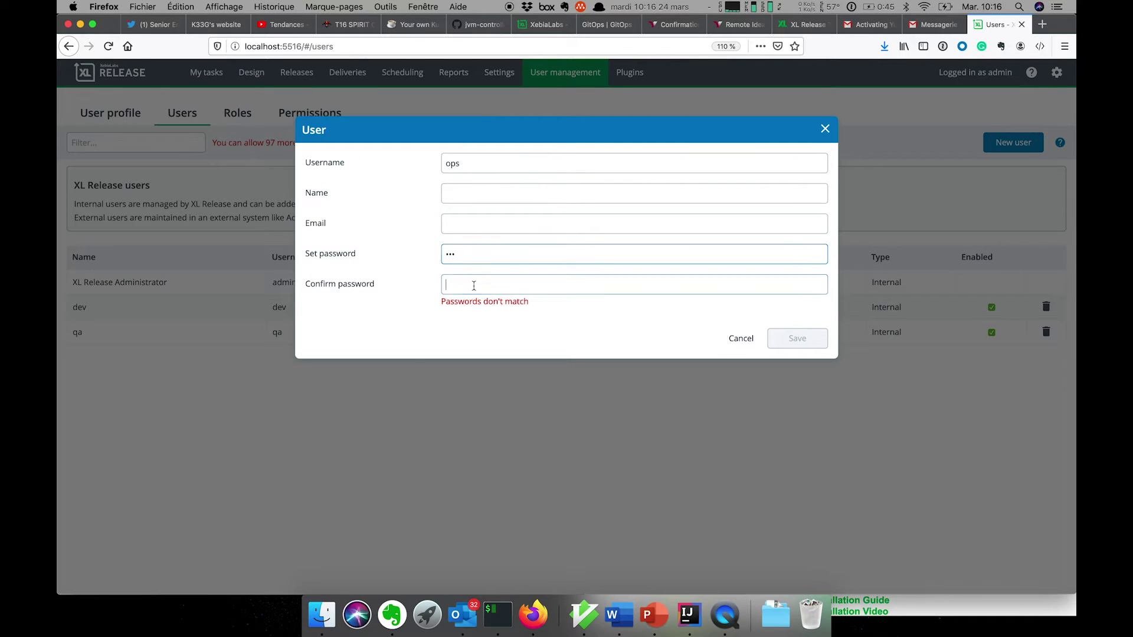
type("ops")
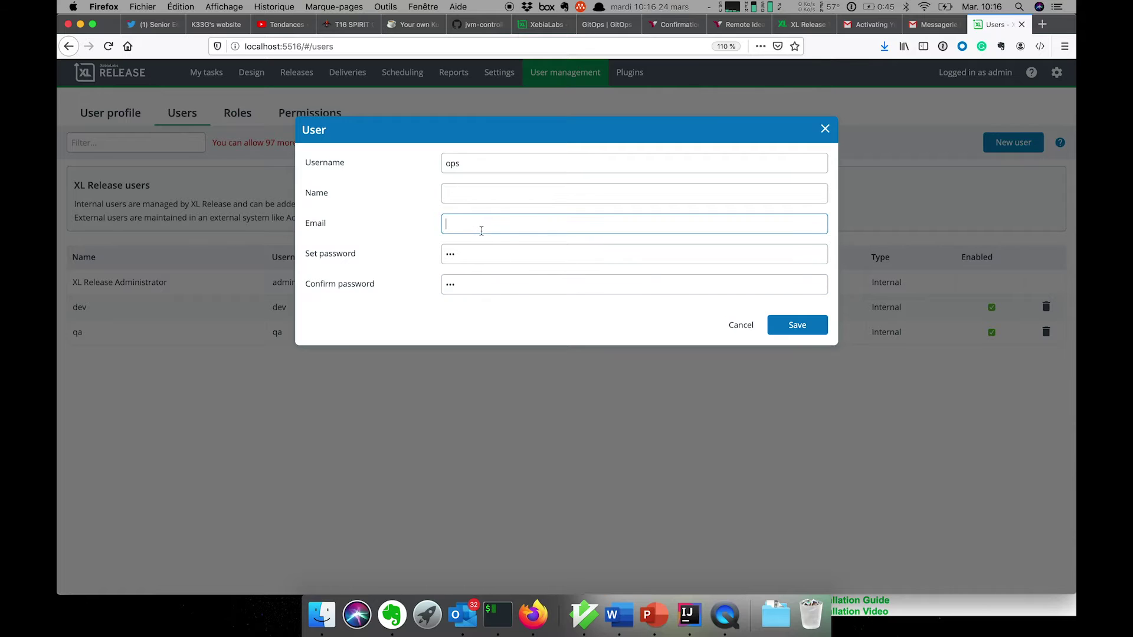
left_click(809, 326)
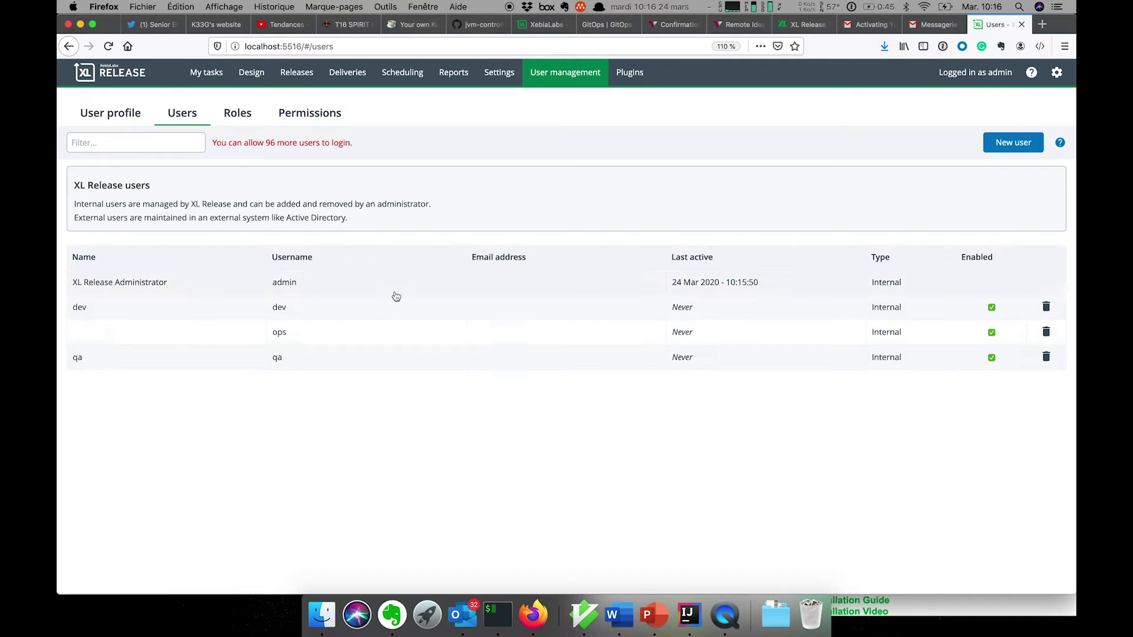
left_click(251, 338)
left_click(466, 198)
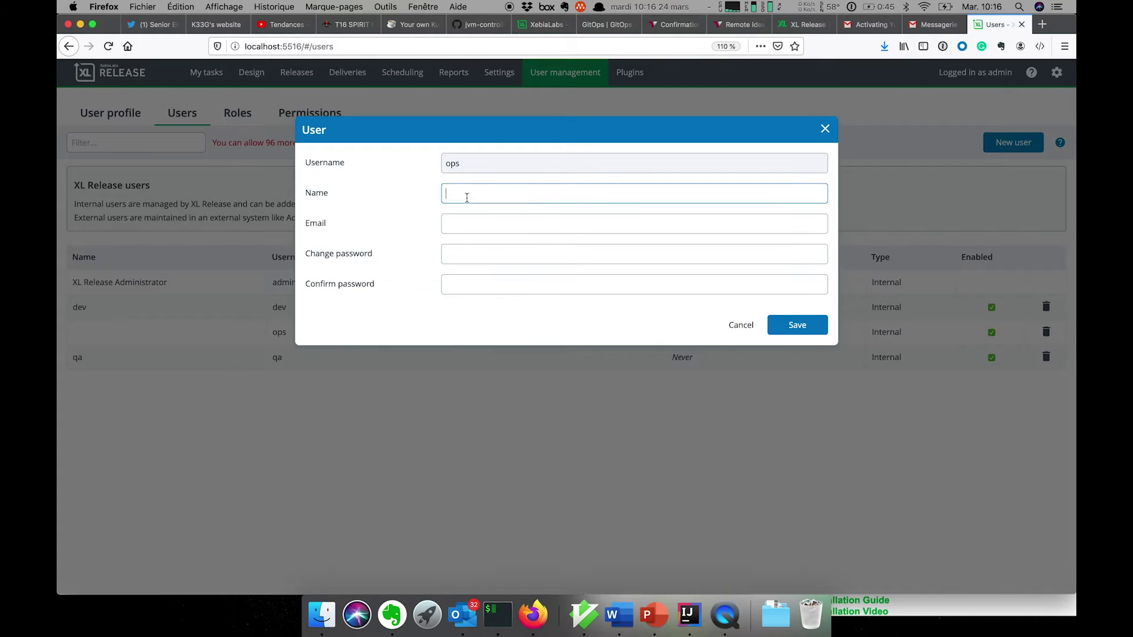
left_click(797, 325)
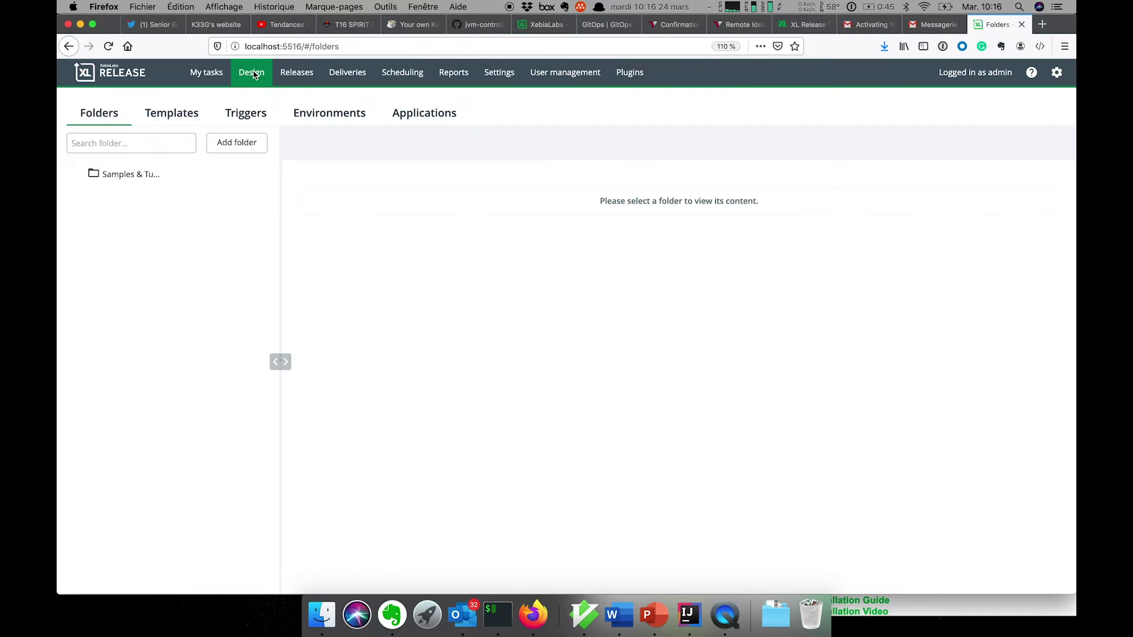
Add a folder named 'Mon Premier Template' and open it
left_click(255, 148)
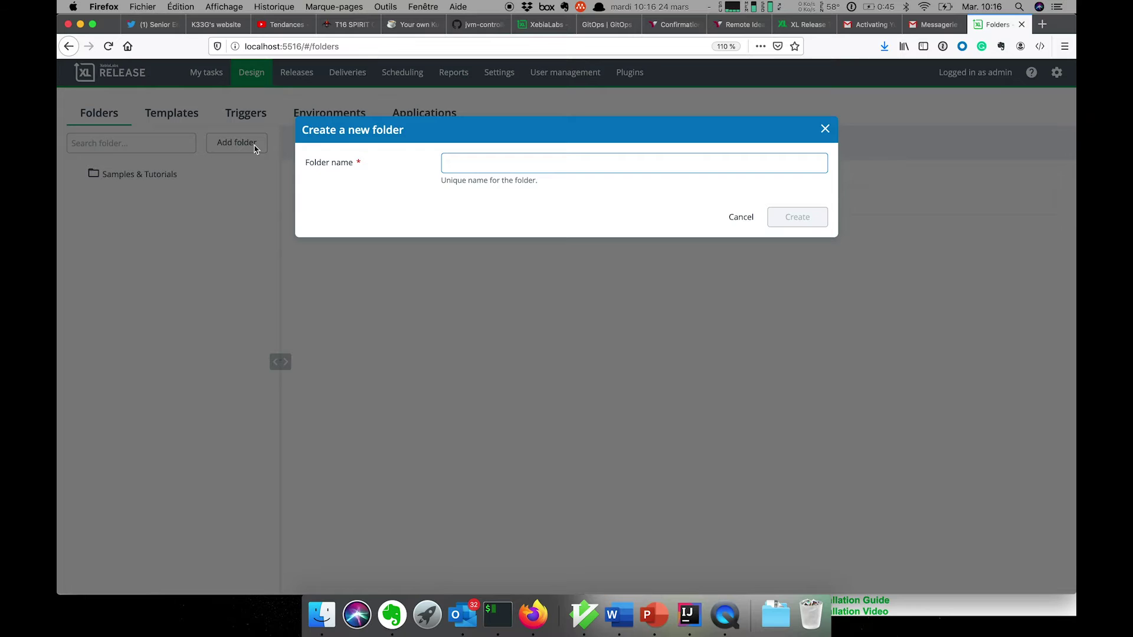
type("Mon Premier T")
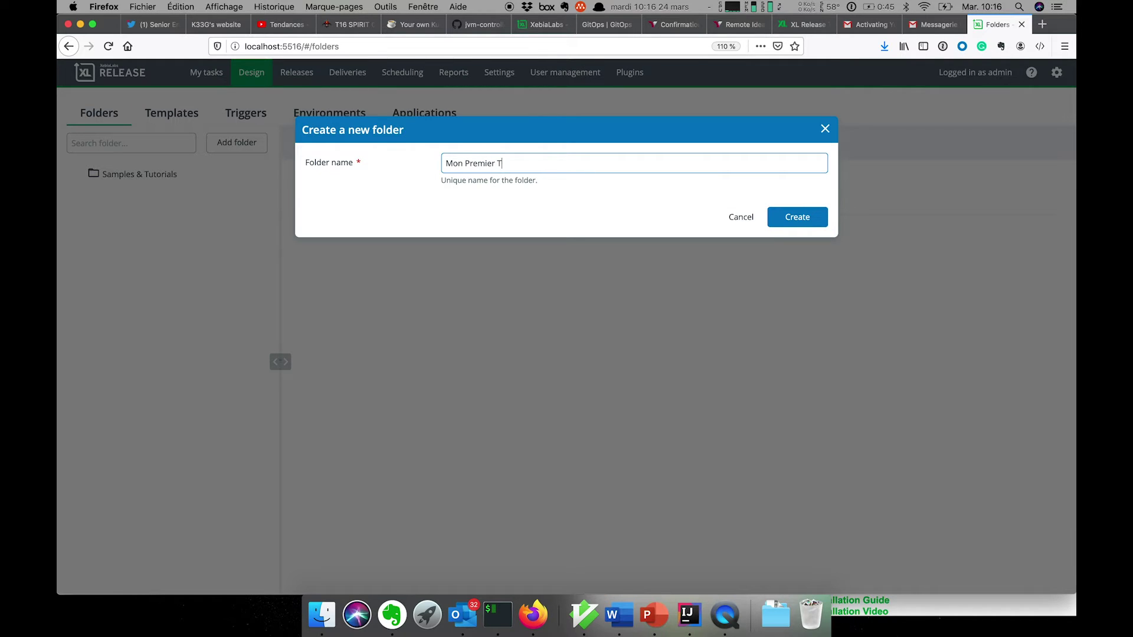
type("emplate")
key("Return")
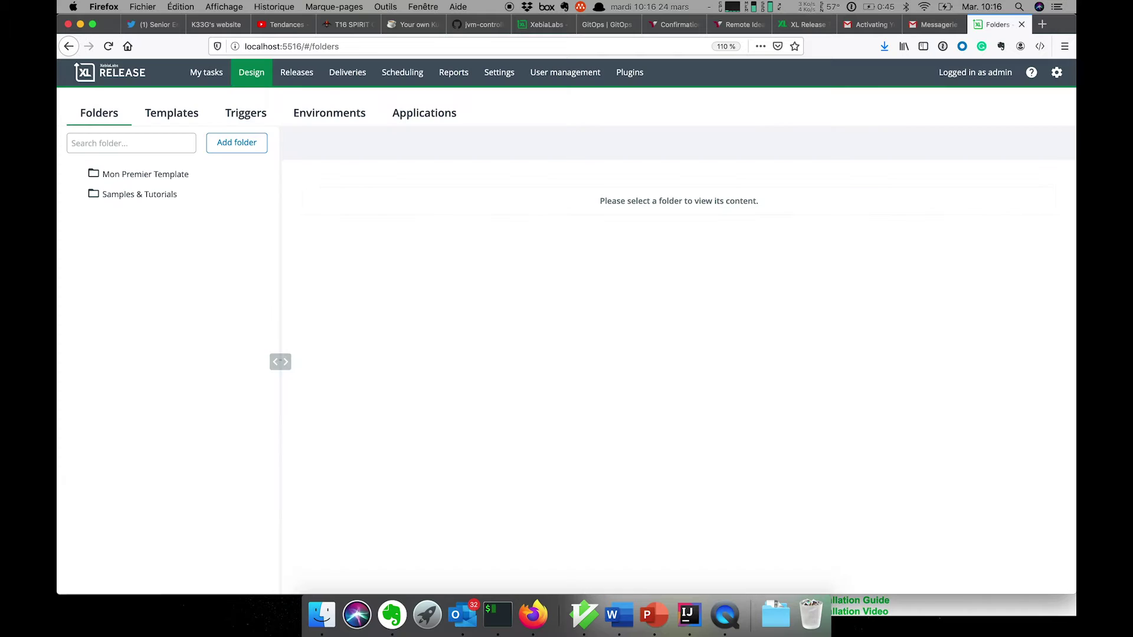
left_click(152, 180)
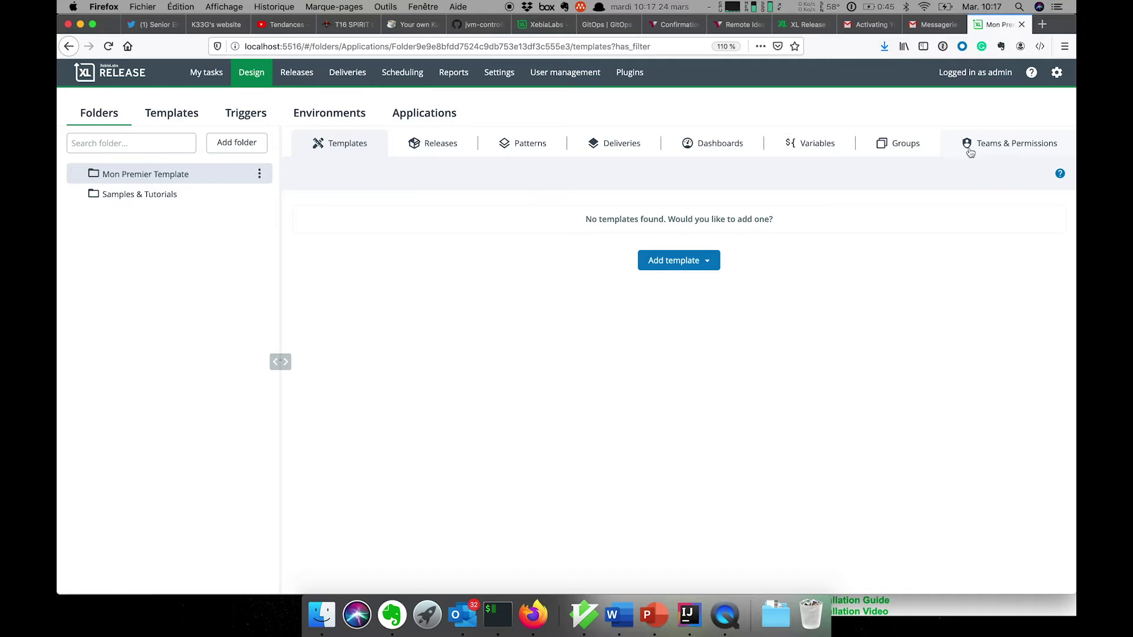
Create the team TEAM DEV in the folder's teams and save
left_click(1008, 145)
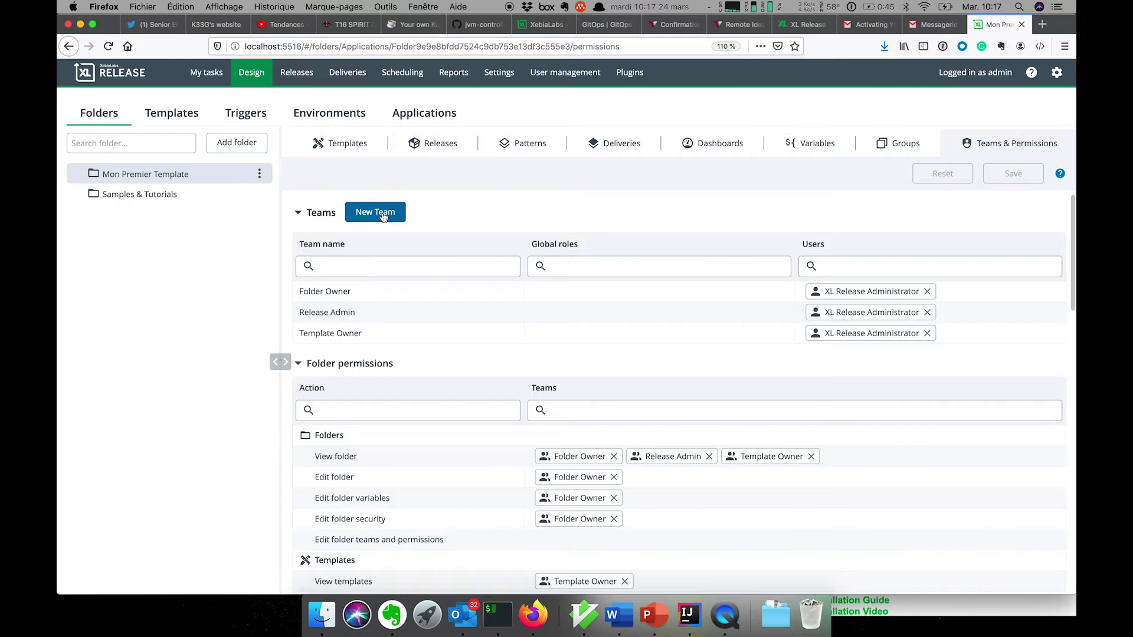
left_click(383, 215)
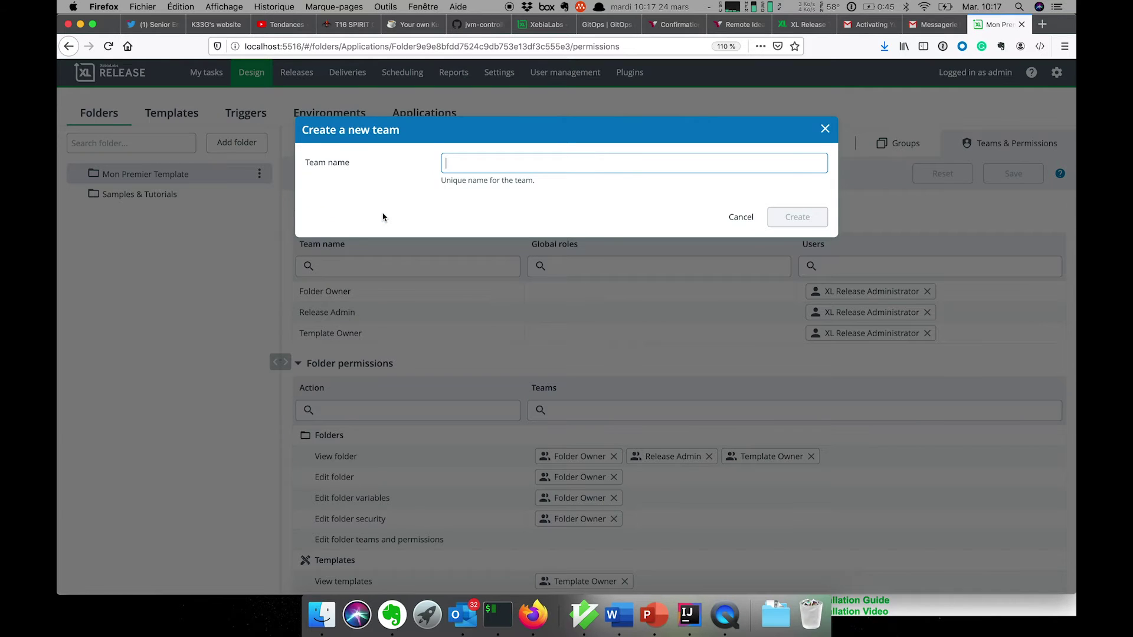
type("TEAM DEV")
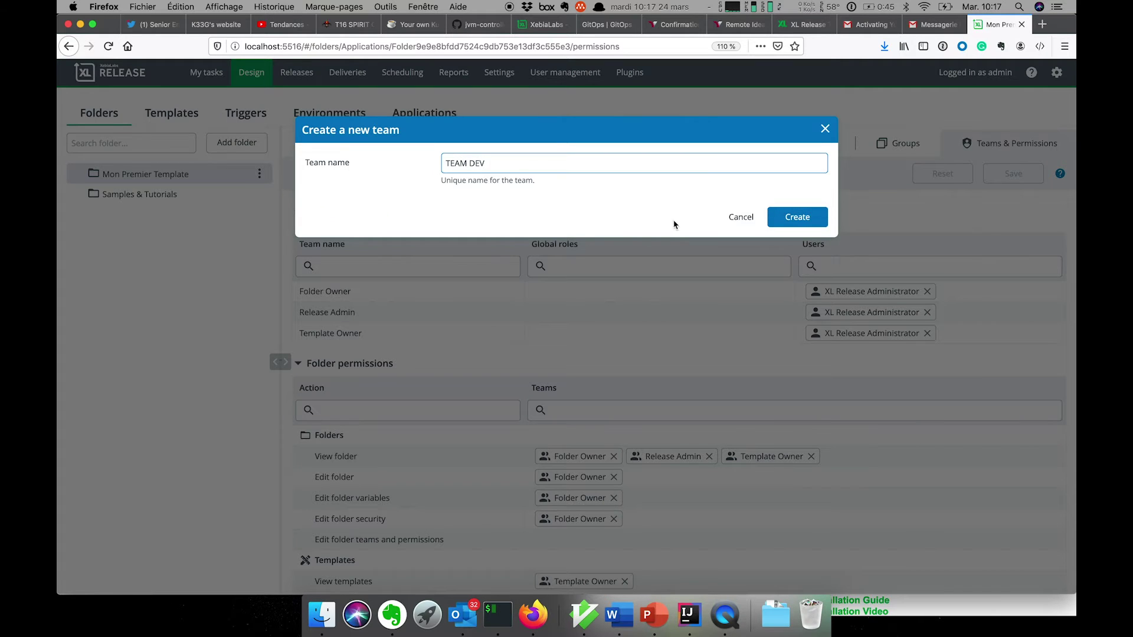
left_click(797, 217)
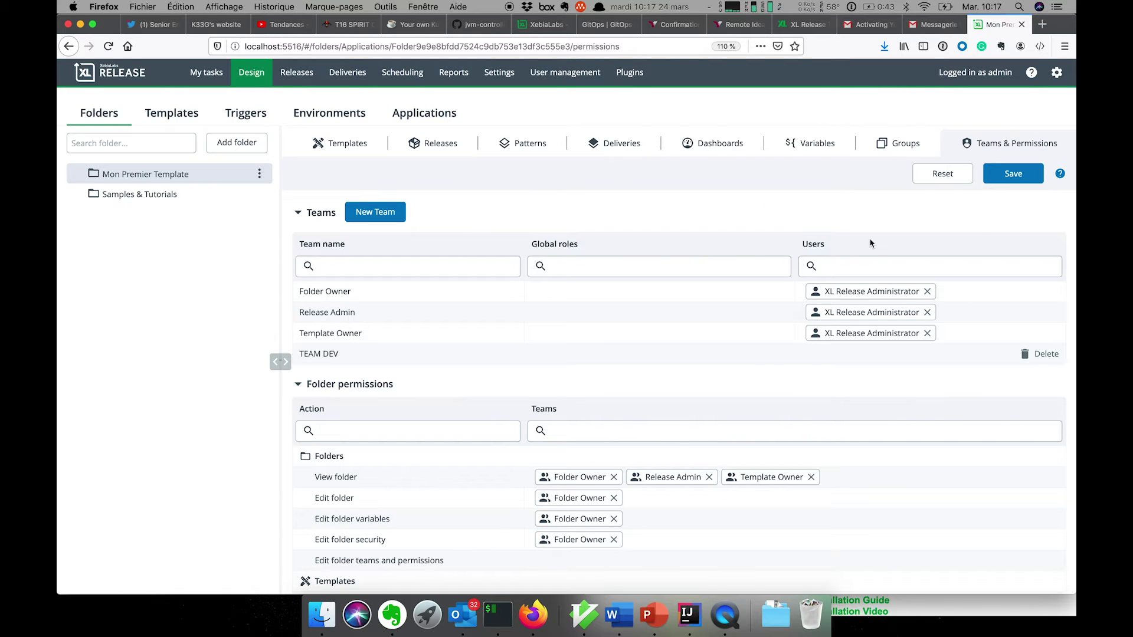
left_click(1013, 174)
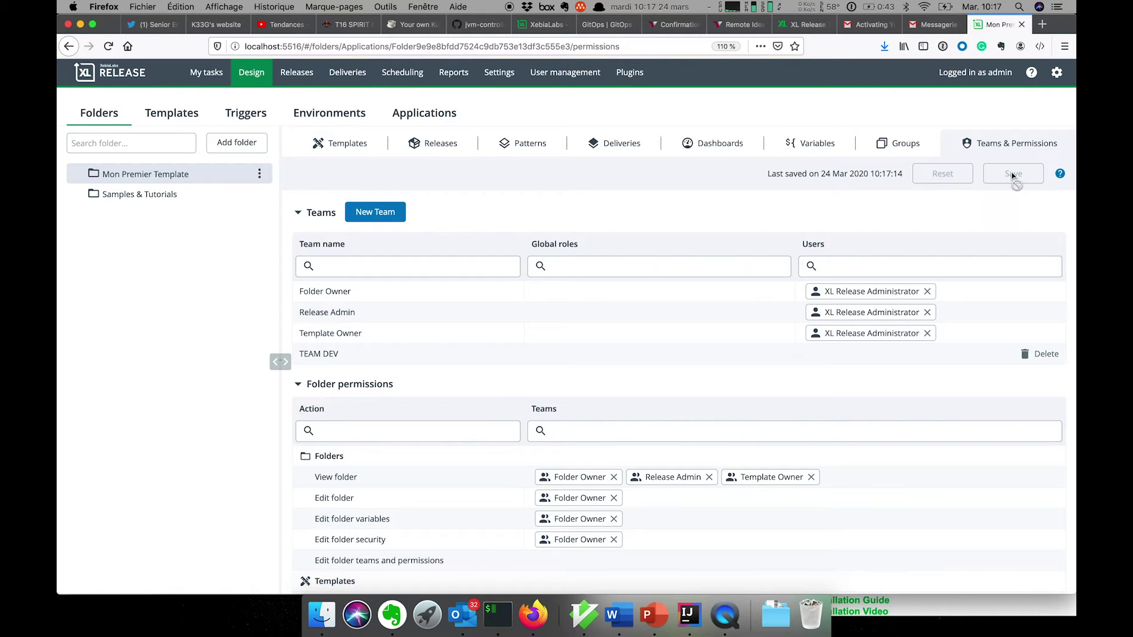
Add teams TEAM TEST and TEST RUN
left_click(388, 218)
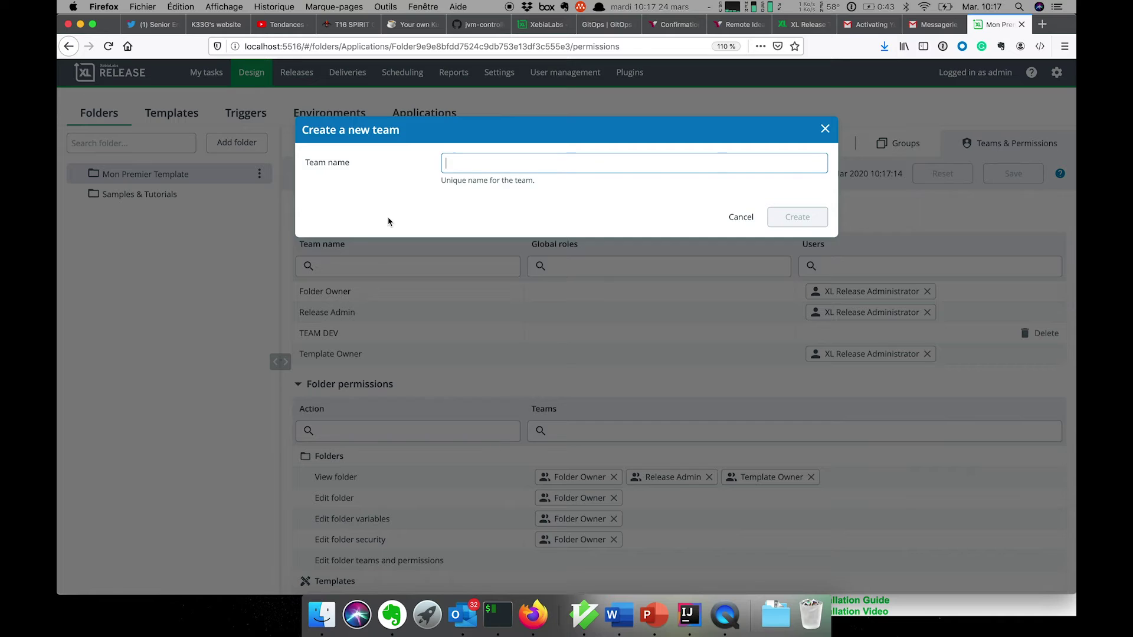
type("TEAMTE")
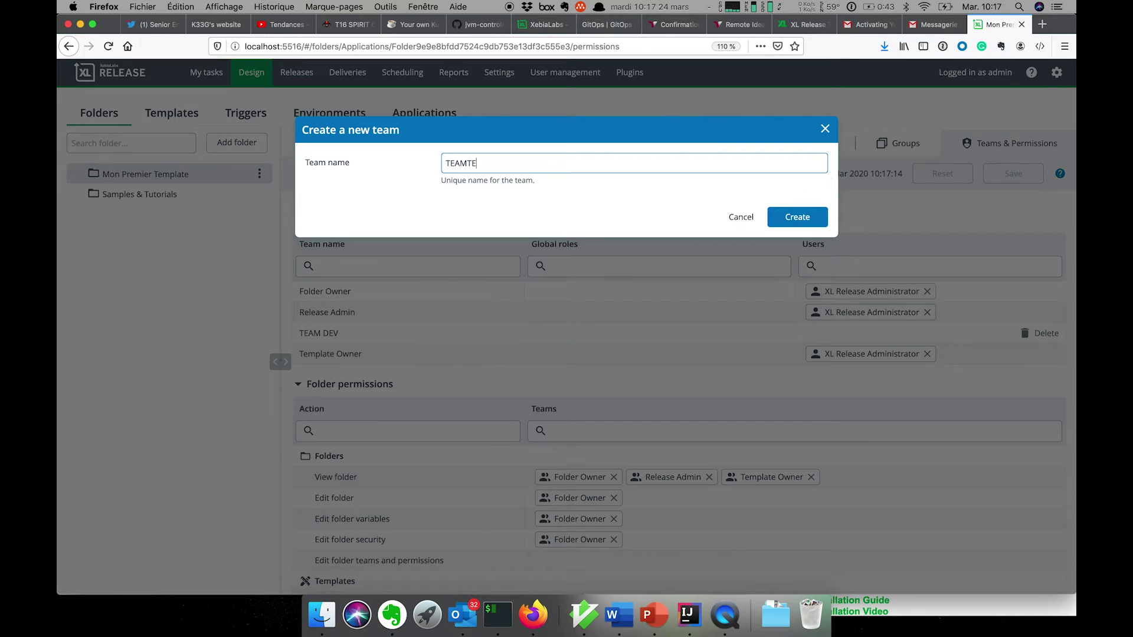
key("BackSpace")
key("BackSpace")
type("TEST")
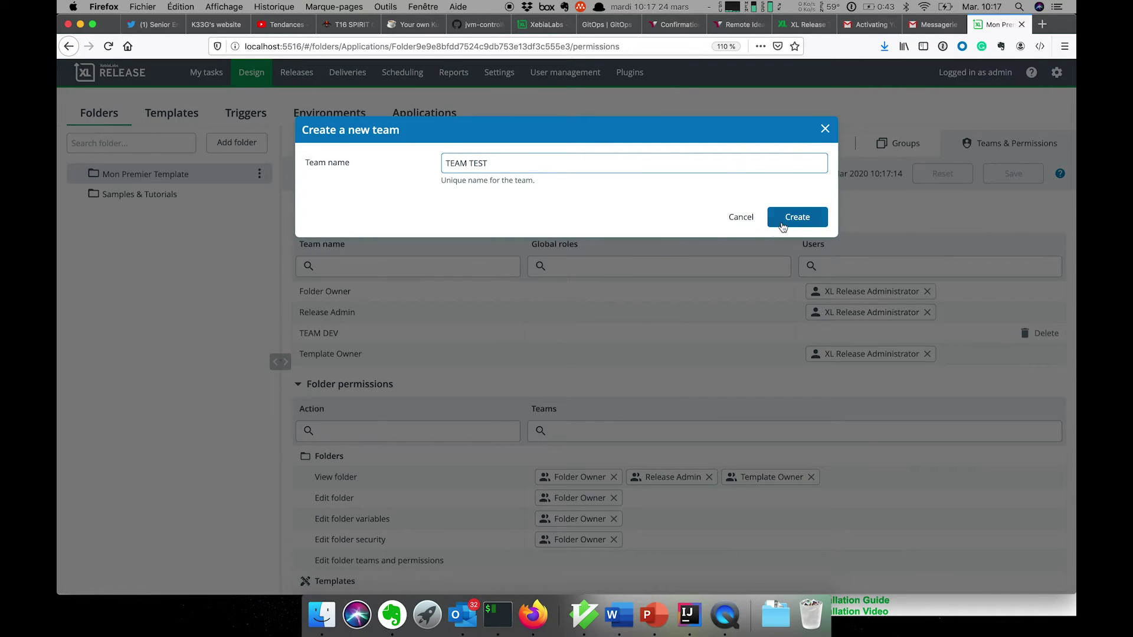
left_click(796, 217)
left_click(1016, 176)
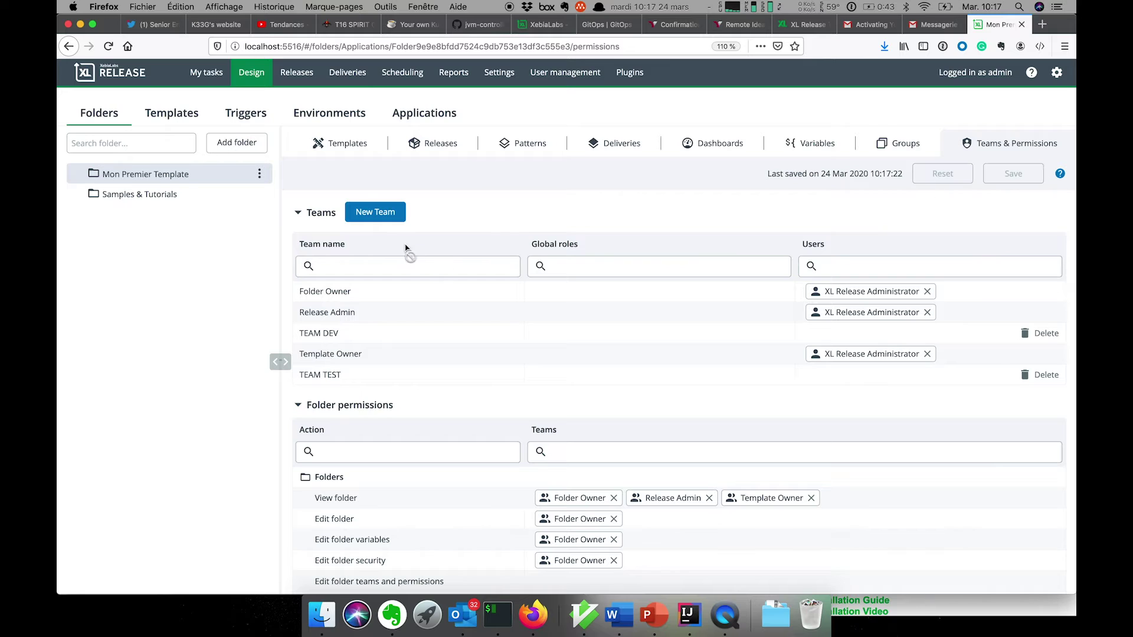
left_click(382, 216)
type("T")
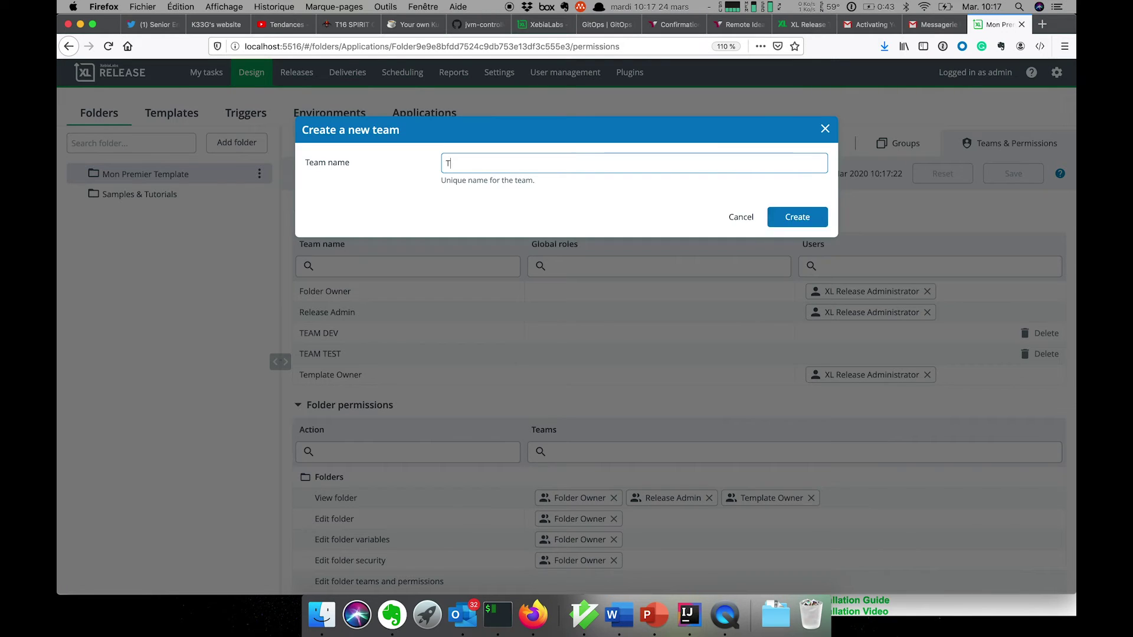
type("EST RUN")
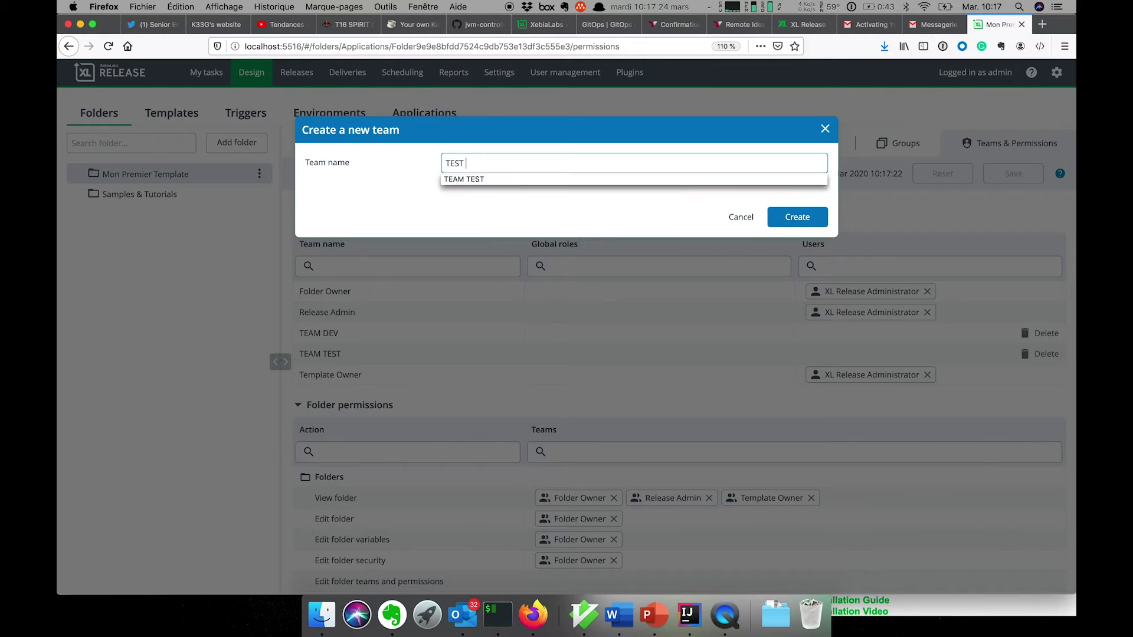
left_click(808, 217)
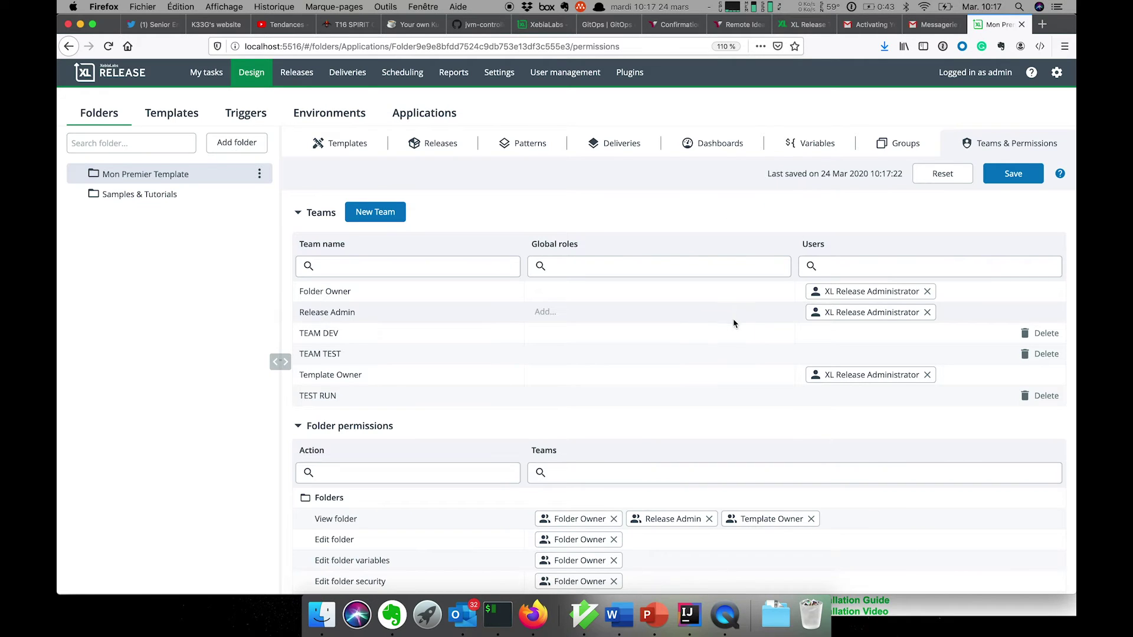
Add dev to TEAM DEV and qa to TEAM TEST, each with XL Release Administrator
type("dev")
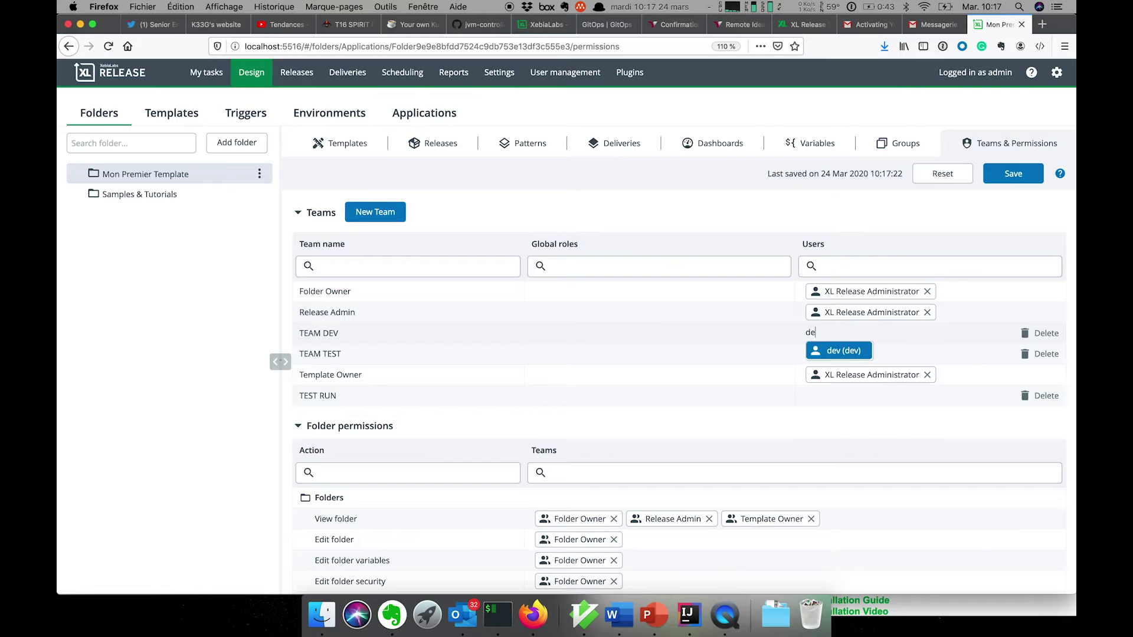
left_click(853, 356)
type("xl")
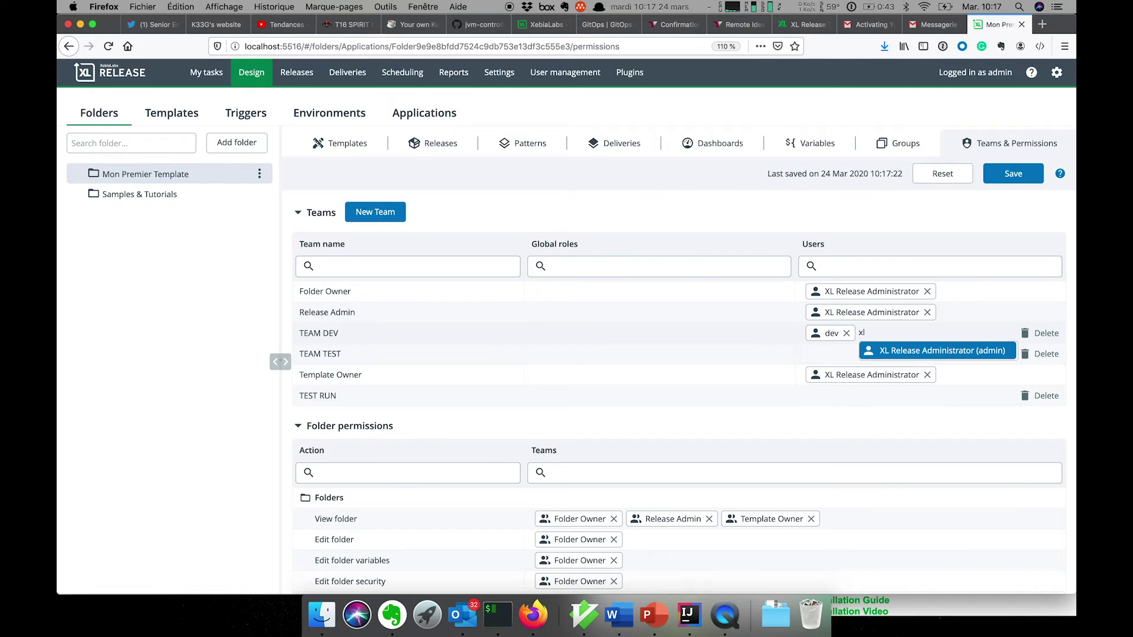
left_click(888, 352)
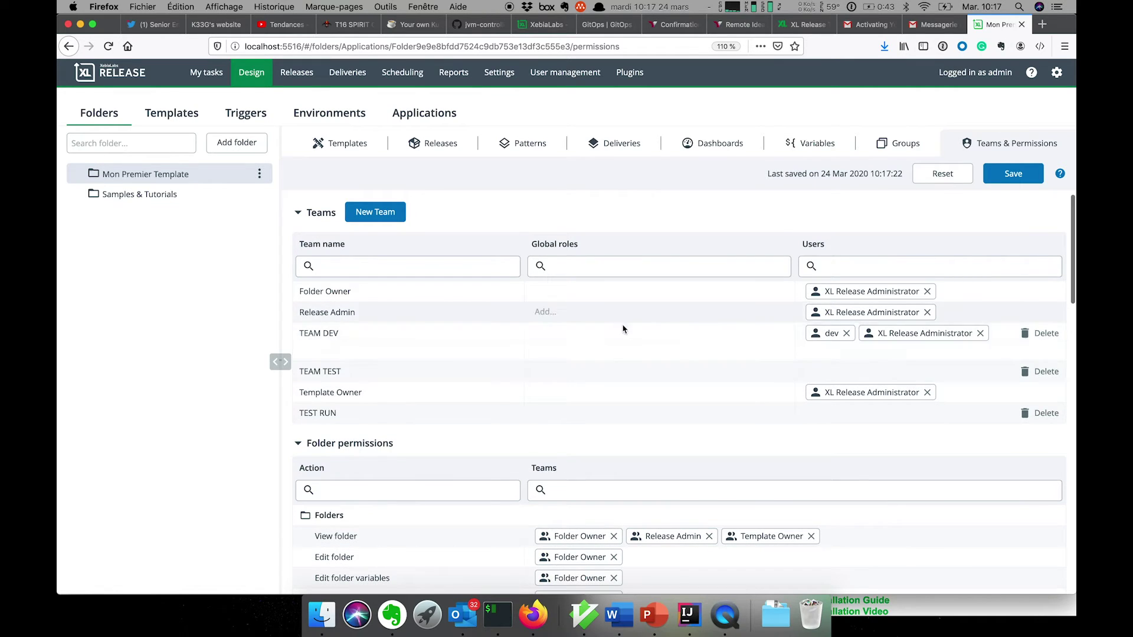
left_click(821, 372)
type("q")
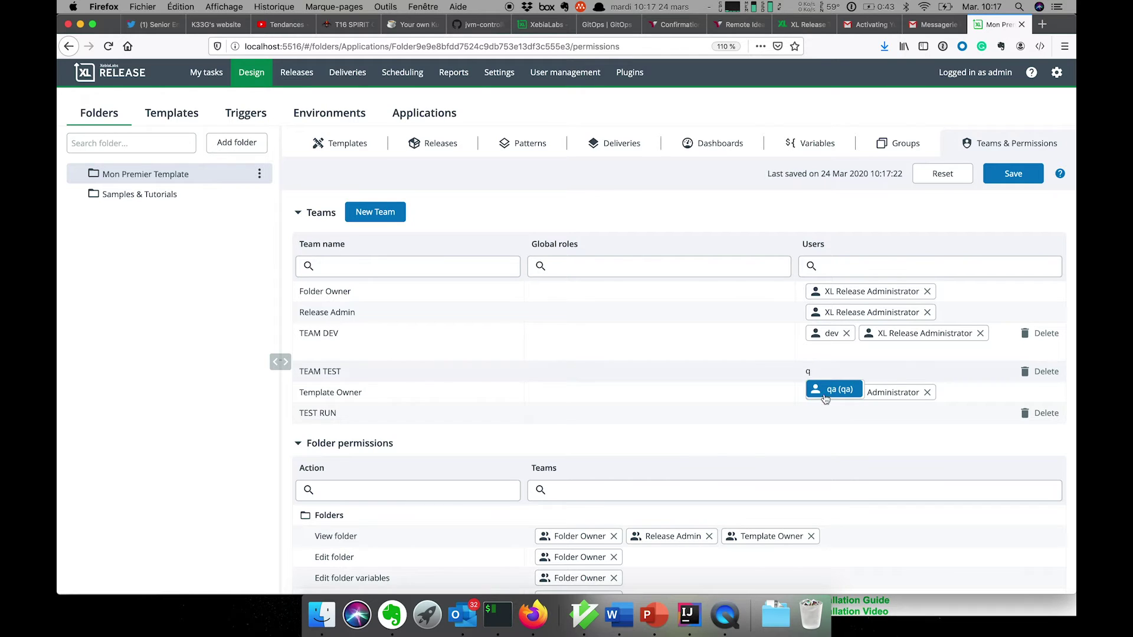
left_click(831, 389)
type("ad")
left_click(867, 388)
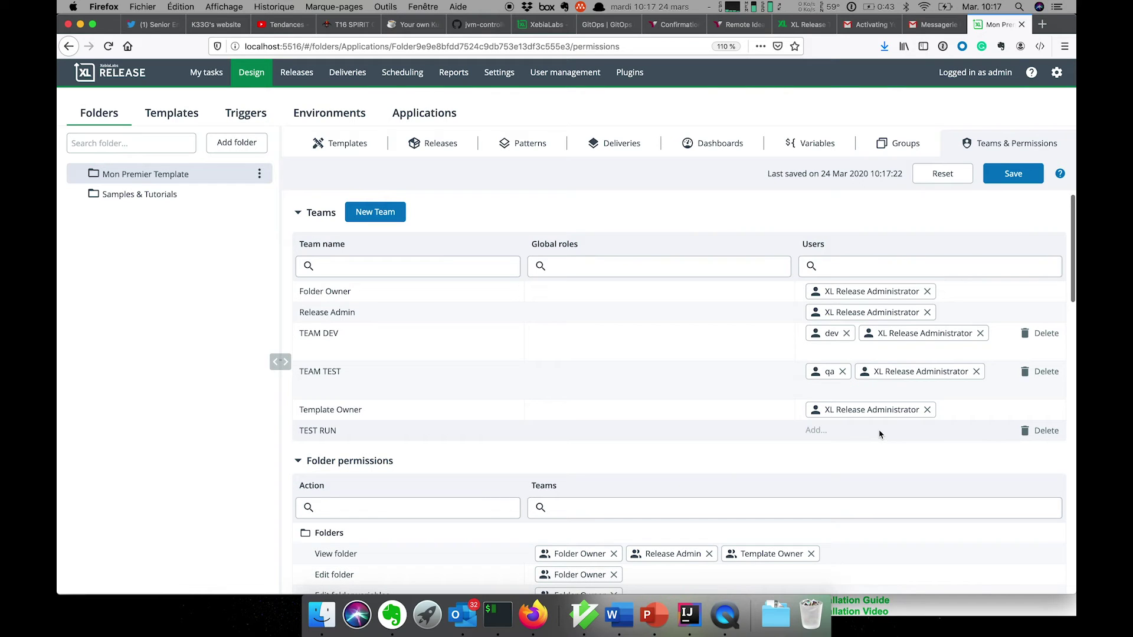
Add ops and XL Release Administrator to TEST RUN, then save the teams
type("ops")
left_click(834, 448)
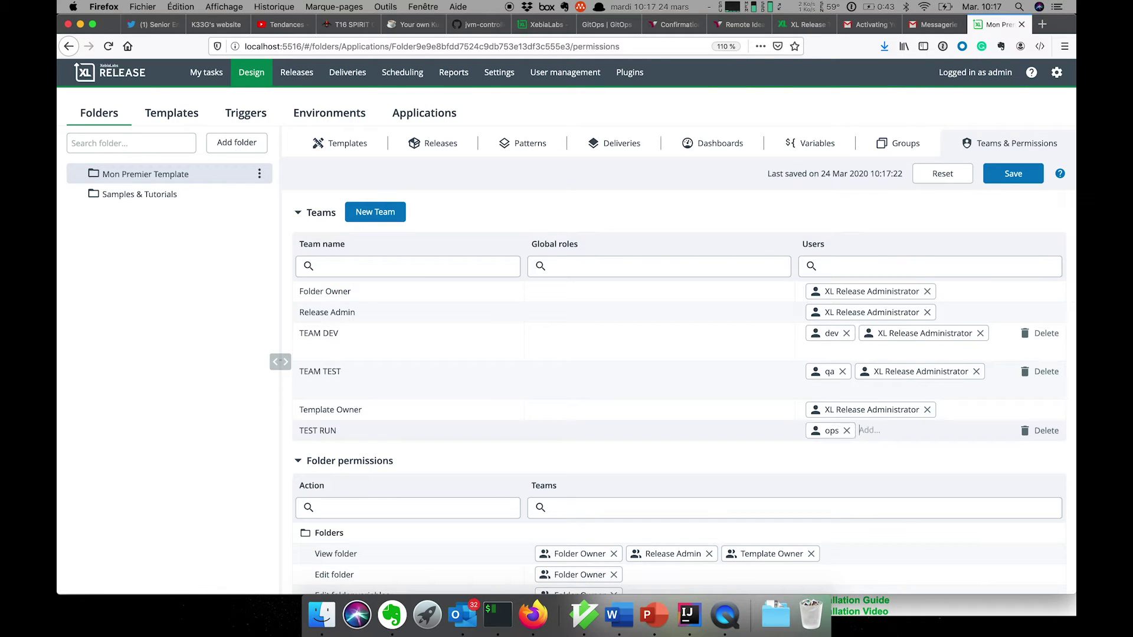
type("xl")
key("Return")
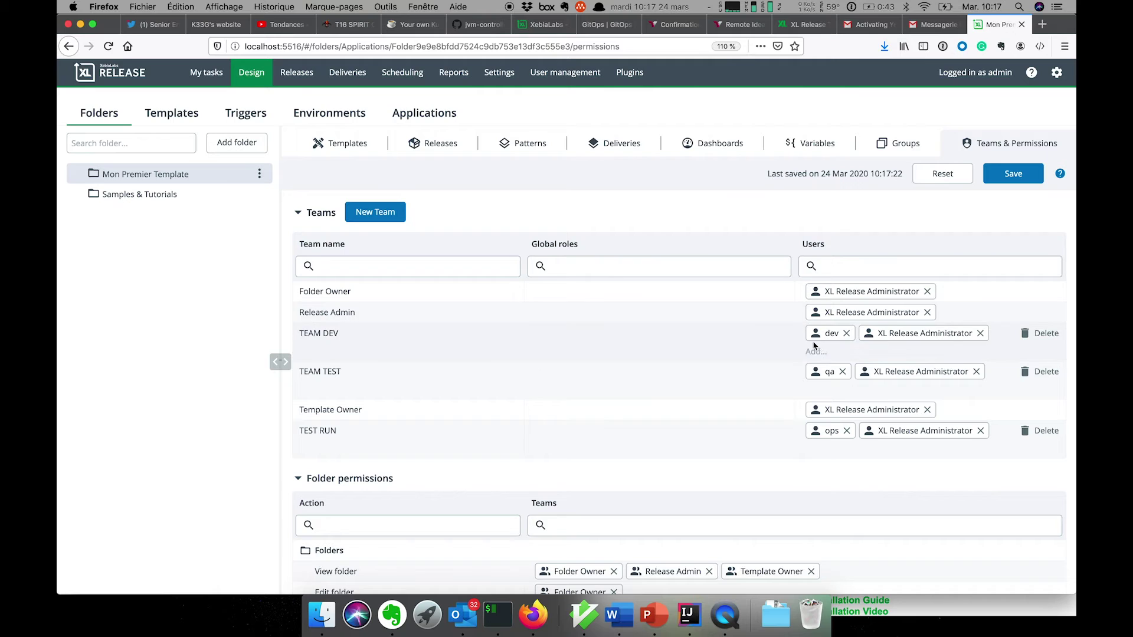
left_click(1024, 179)
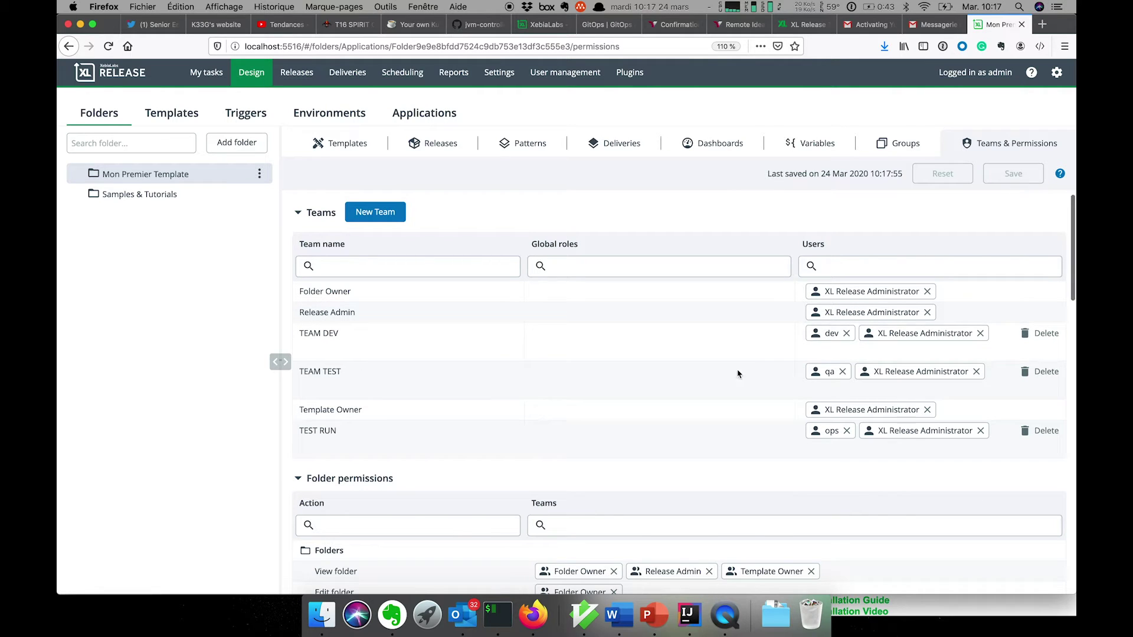
Create a new template named 'Simple application Web' from the folder's Templates list
left_click(330, 143)
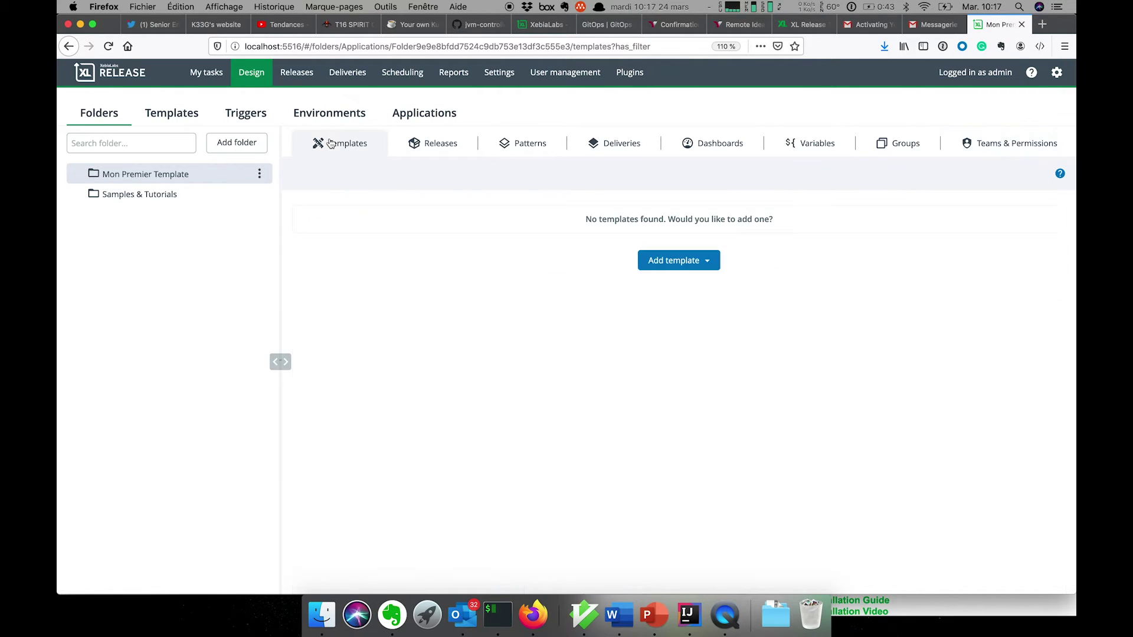
left_click(687, 263)
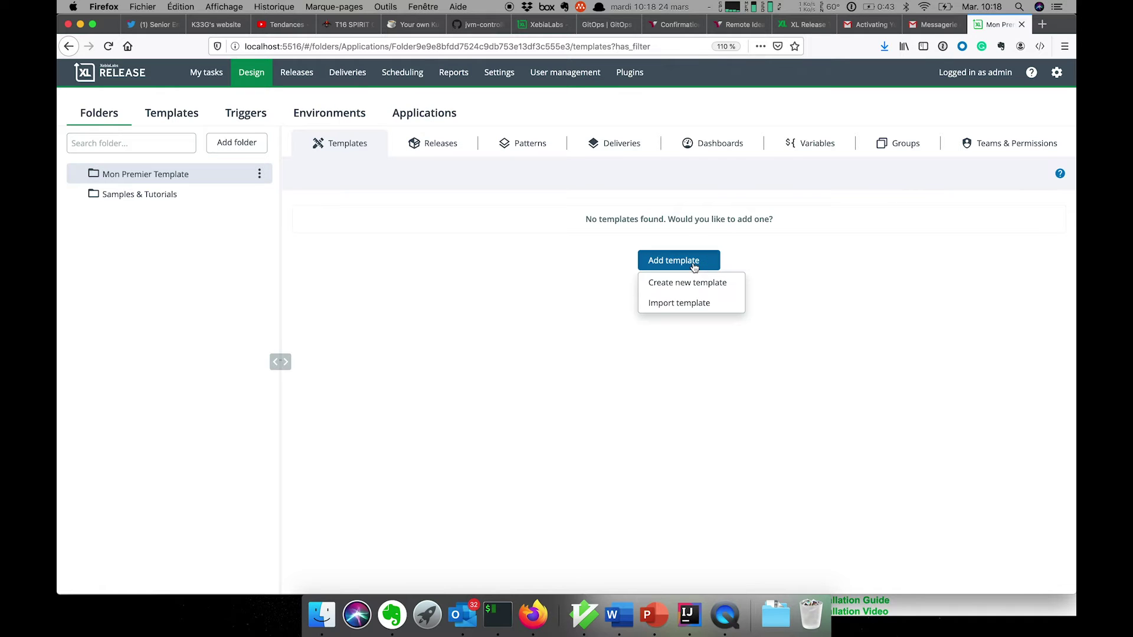
left_click(709, 284)
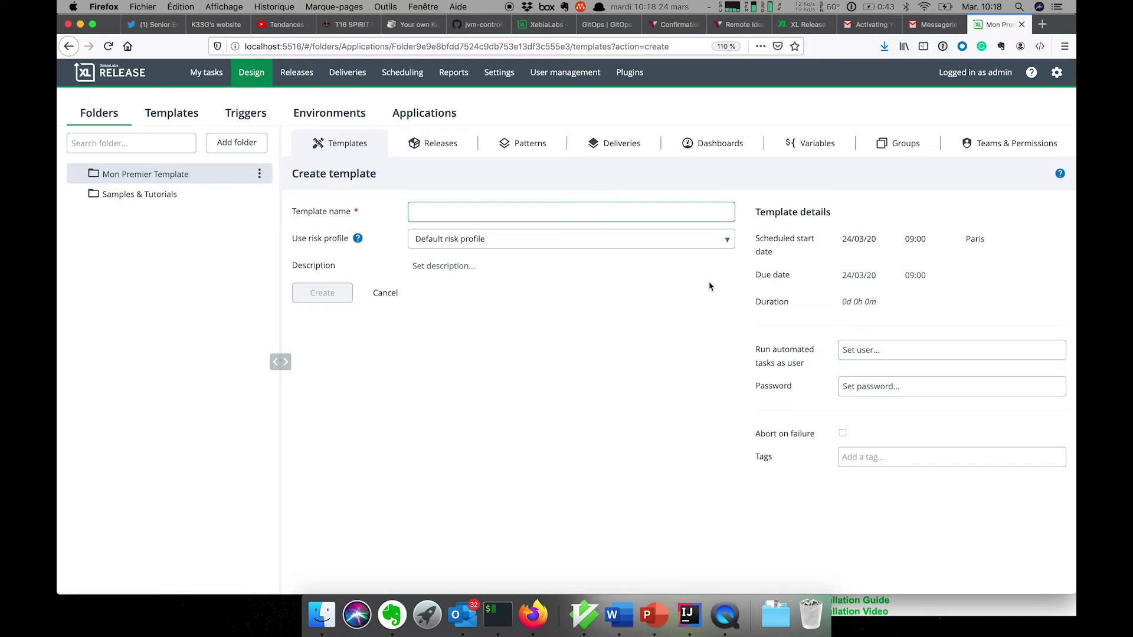
type("Simple application Web")
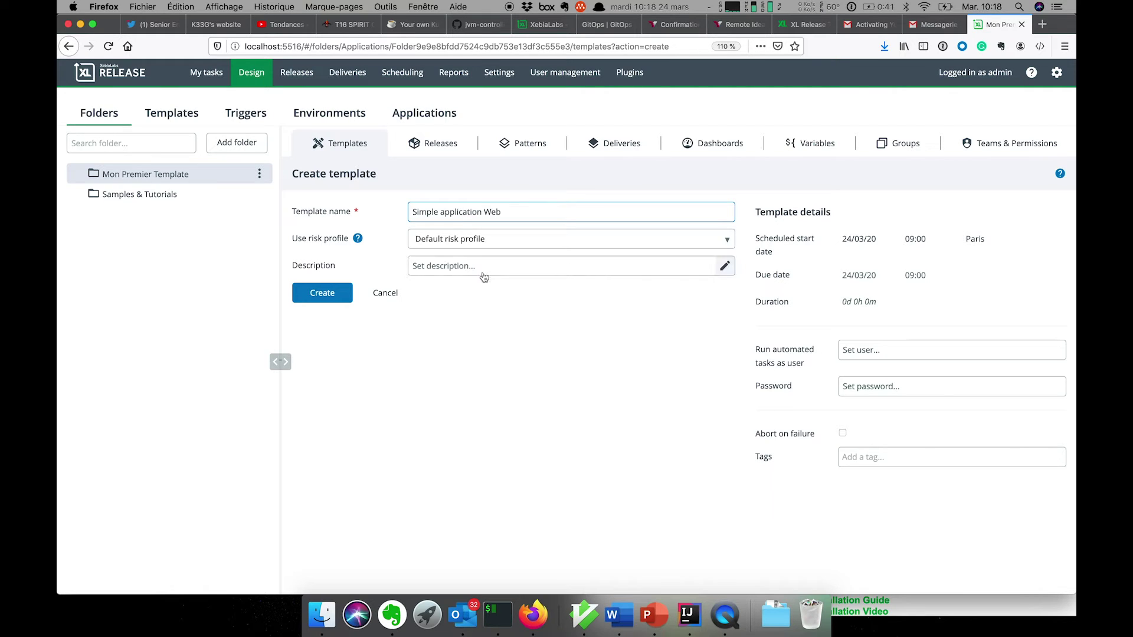
left_click(335, 303)
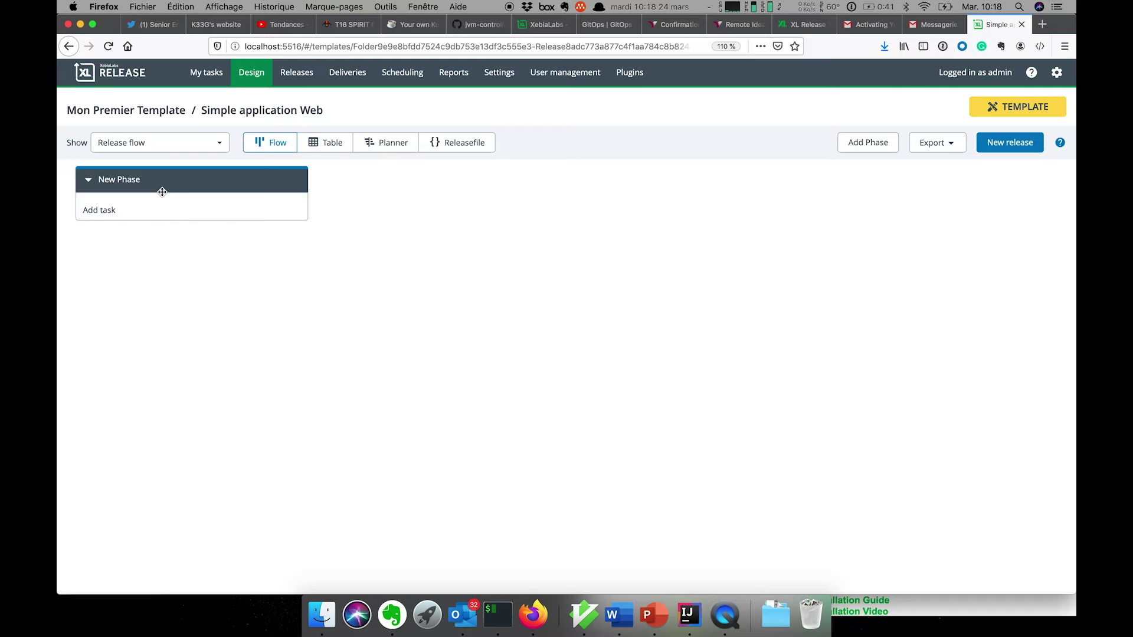
Rename the first phase to DEV and add a second phase named TEST
left_click(151, 179)
key("BackSpace")
type("DEV")
key("Return")
left_click(887, 144)
left_click(390, 178)
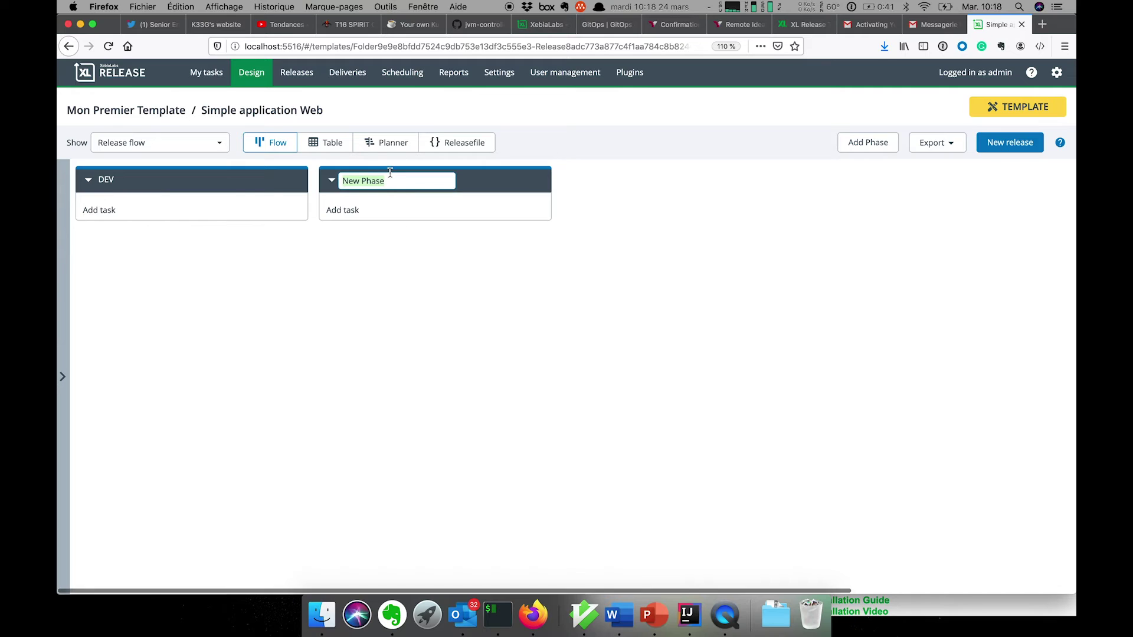
type("TE")
key("Return")
Add third and fourth phases named PROD and POST-PROD
left_click(868, 143)
left_click(625, 179)
type("PO")
type("OD")
key("Return")
left_click(864, 142)
left_click(843, 183)
type("POST")
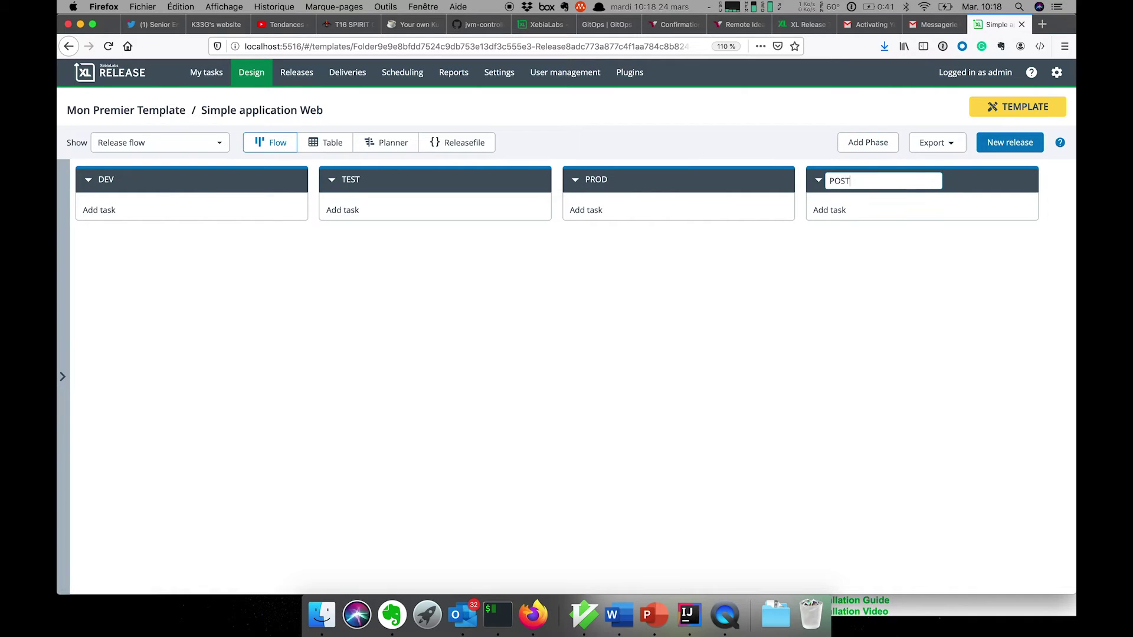
key("Return")
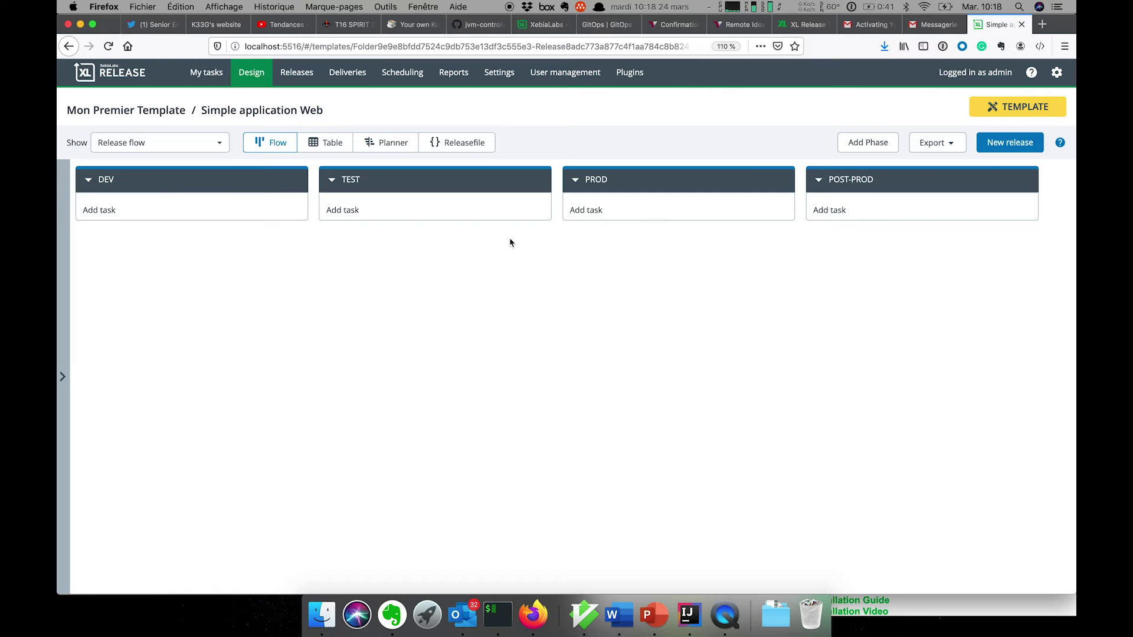
Colour the POST-PROD and PROD phases orange and the TEST phase red
left_click(972, 181)
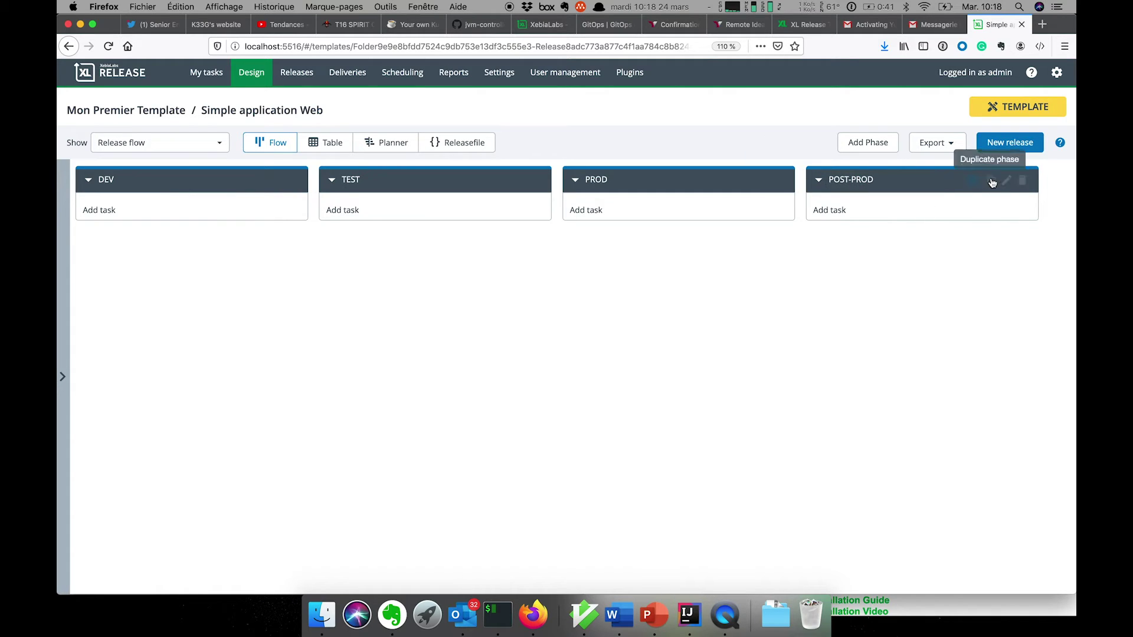
left_click(973, 180)
left_click(1000, 200)
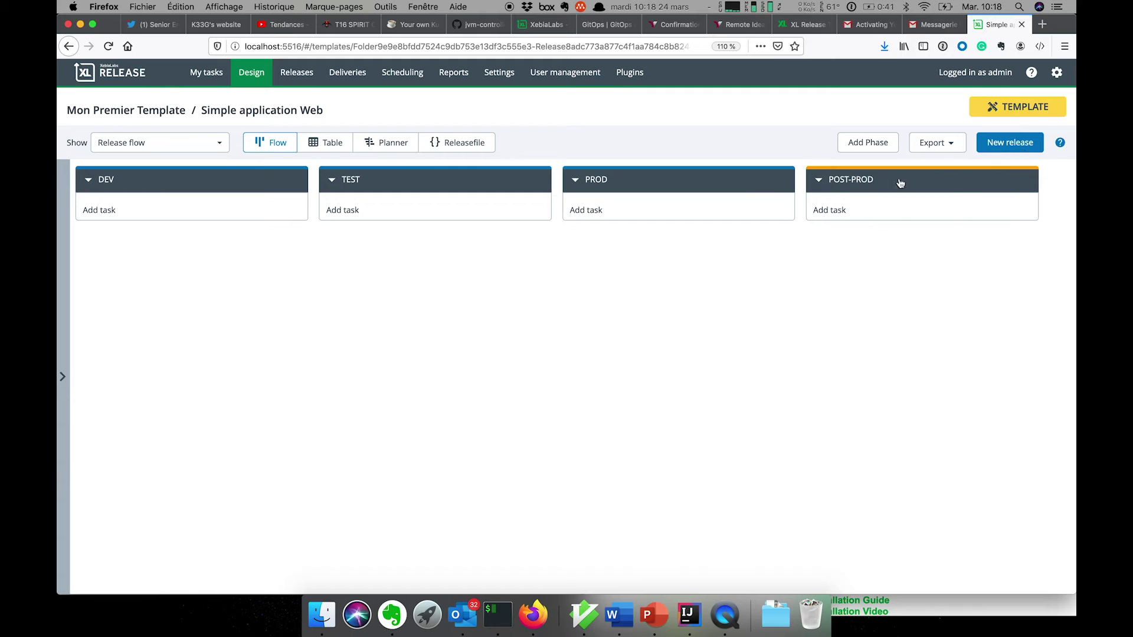
left_click(757, 201)
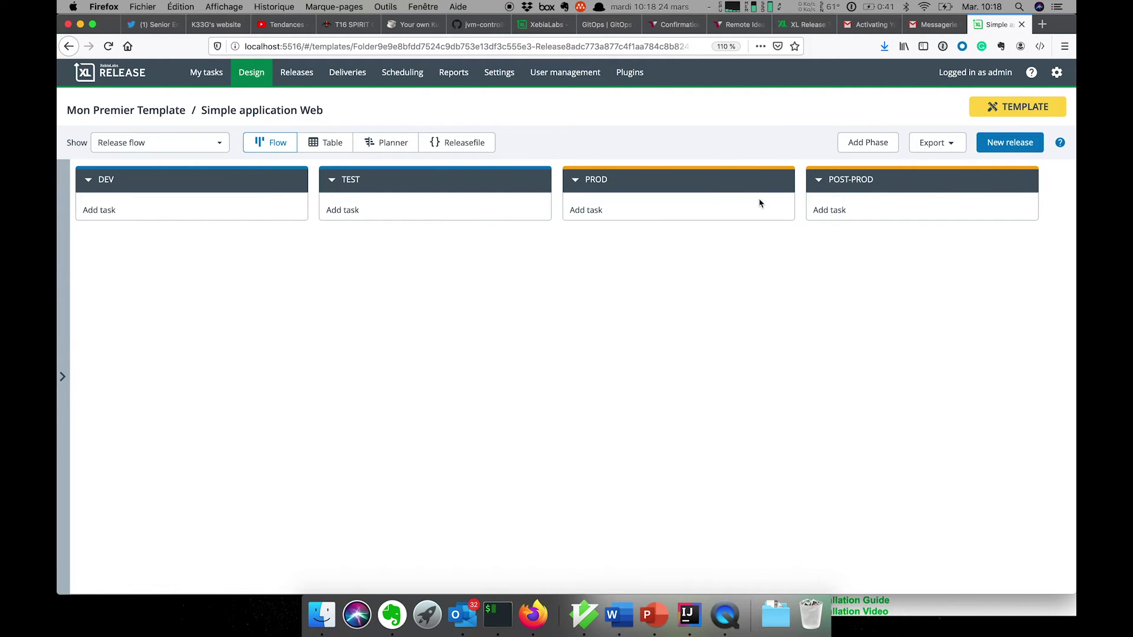
left_click(487, 181)
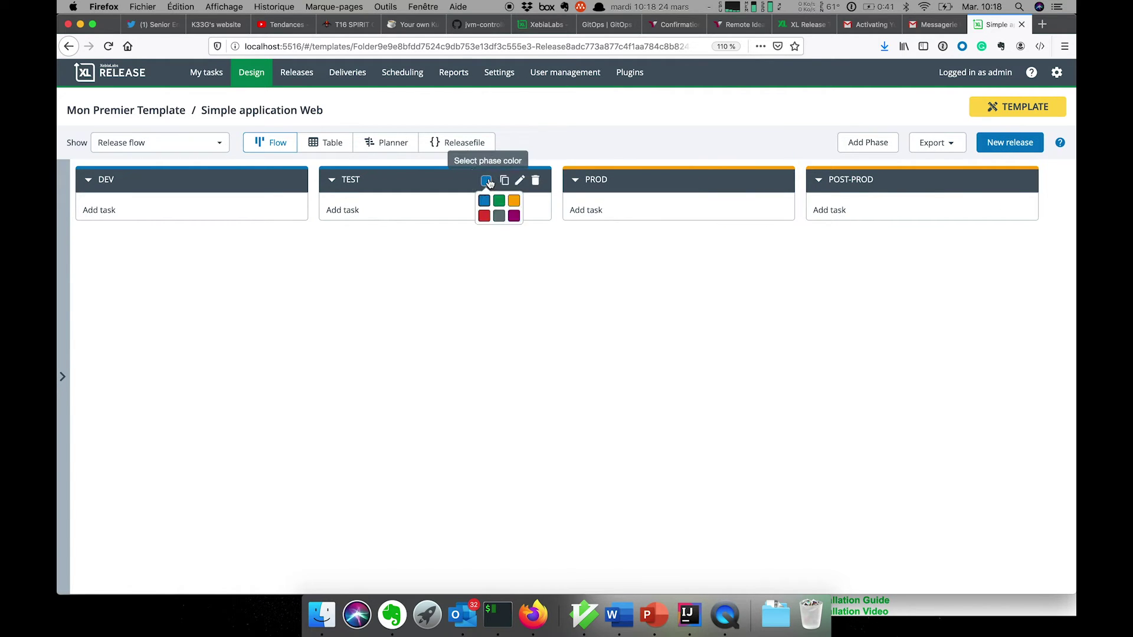
left_click(484, 215)
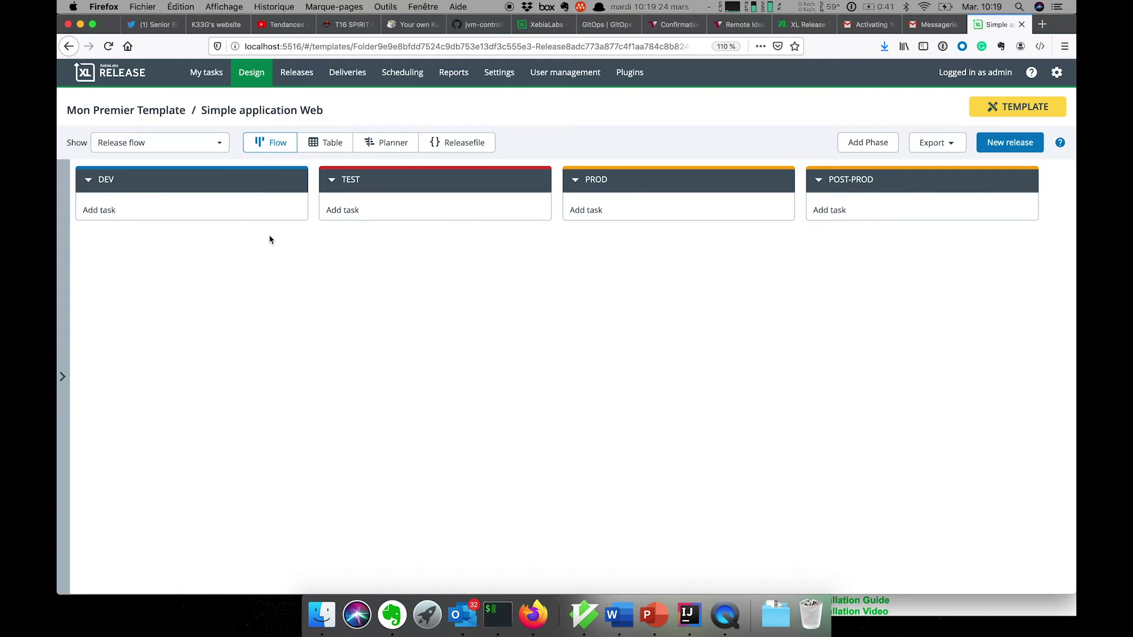
Add DEV manual task 'Lancer le build final de l'app ${app} en version ${v}'
left_click(96, 210)
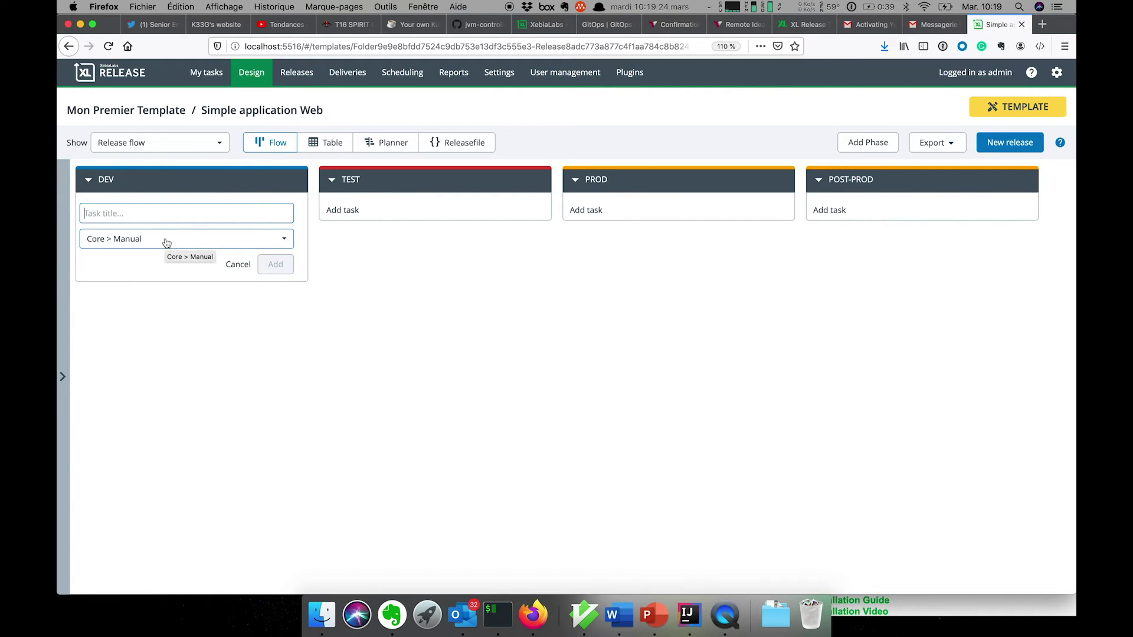
type("La")
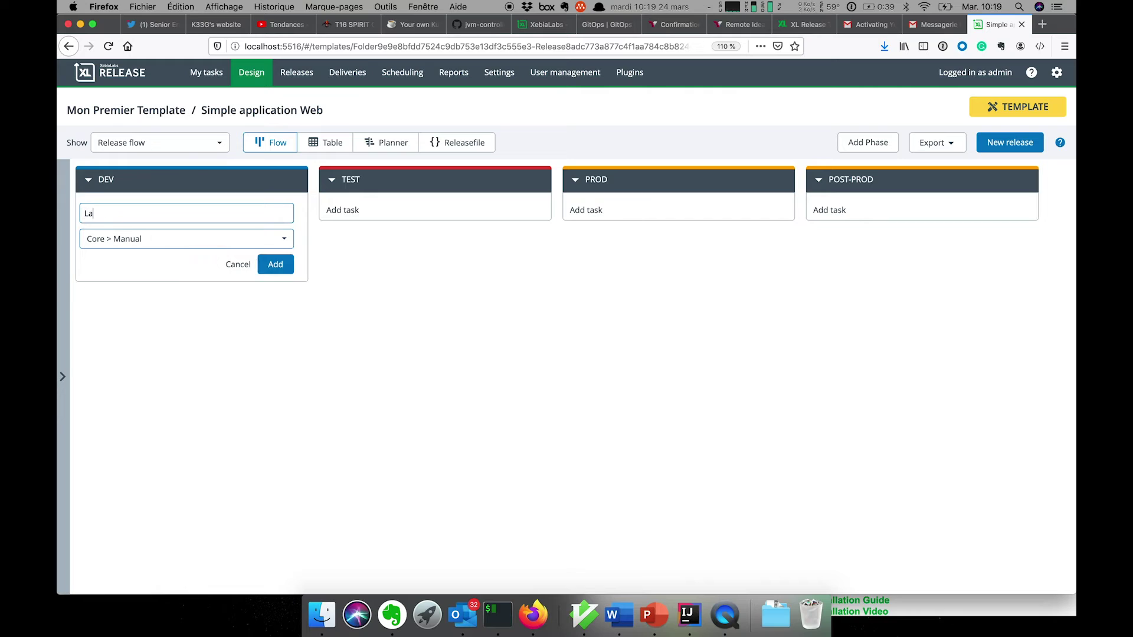
type("ncer le build final de ml'")
key("BackSpace")
type("l'app {app")
key("BackSpace")
key("BackSpace")
key("BackSpace")
type("${app} e")
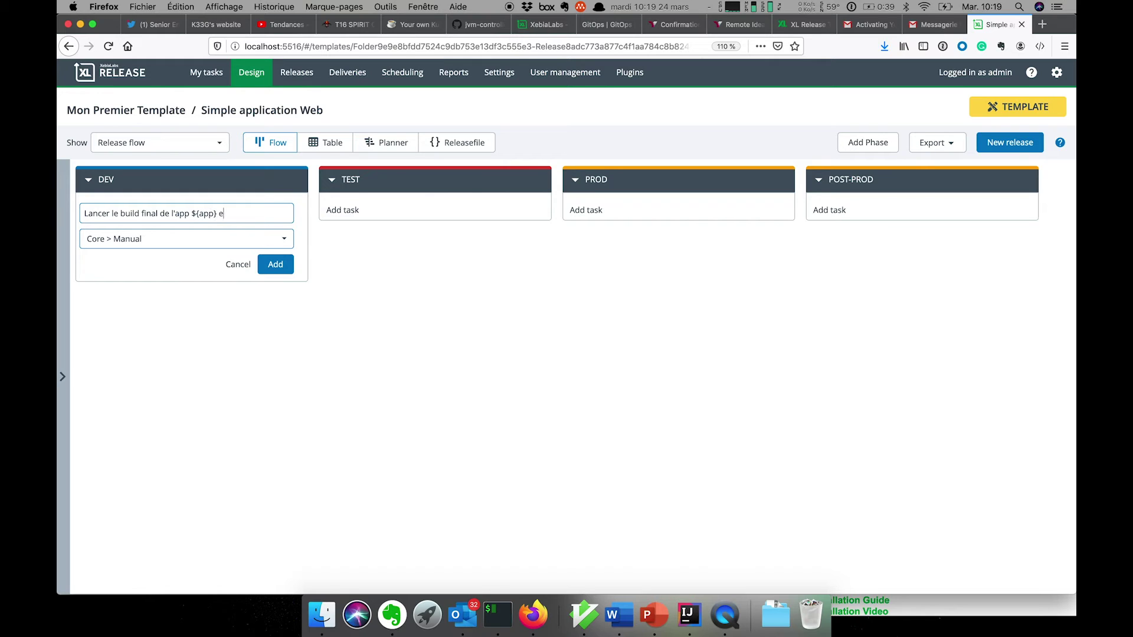
type("n version ${v")
key("shift+Left")
key("shift+Left")
key("shift+Left")
key("shift+Left")
key("shift+Left")
key("shift+Left")
key("shift+Left")
key("shift+Left")
key("shift+Left")
key("shift+Left")
key("shift+Left")
key("shift+Left")
key("super+c")
key("super+a")
key("BackSpace")
Add tasks 'Deployer la version ${v} en INTEGRATION' and the prod warning, then open the build task
type("Deployer la version ${v} e")
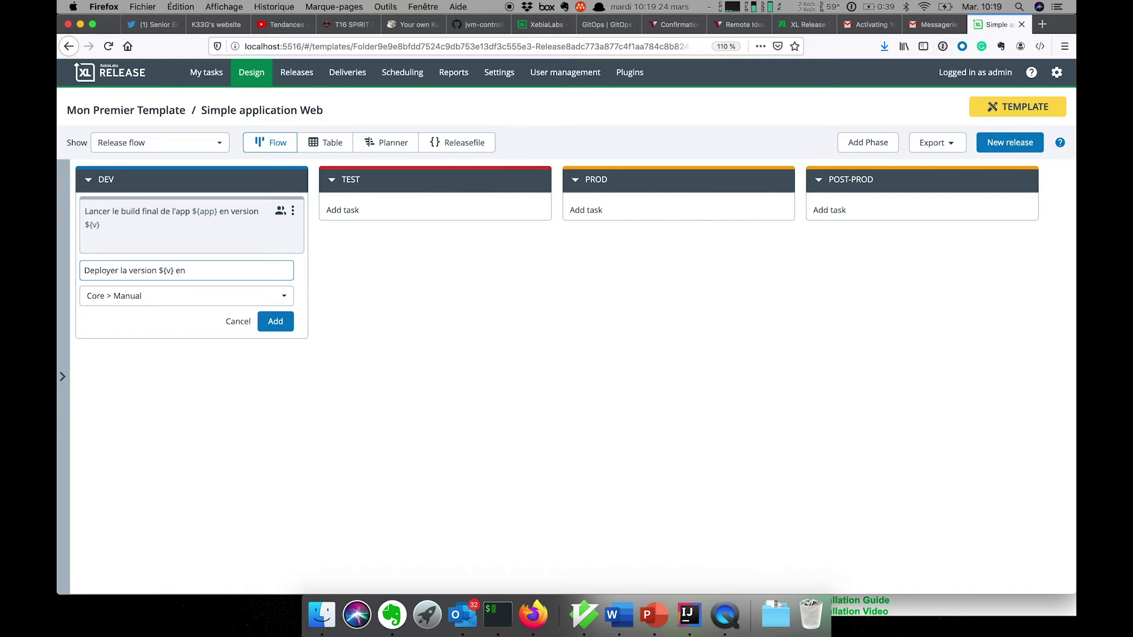
type("n INTEGRATION")
key("Return")
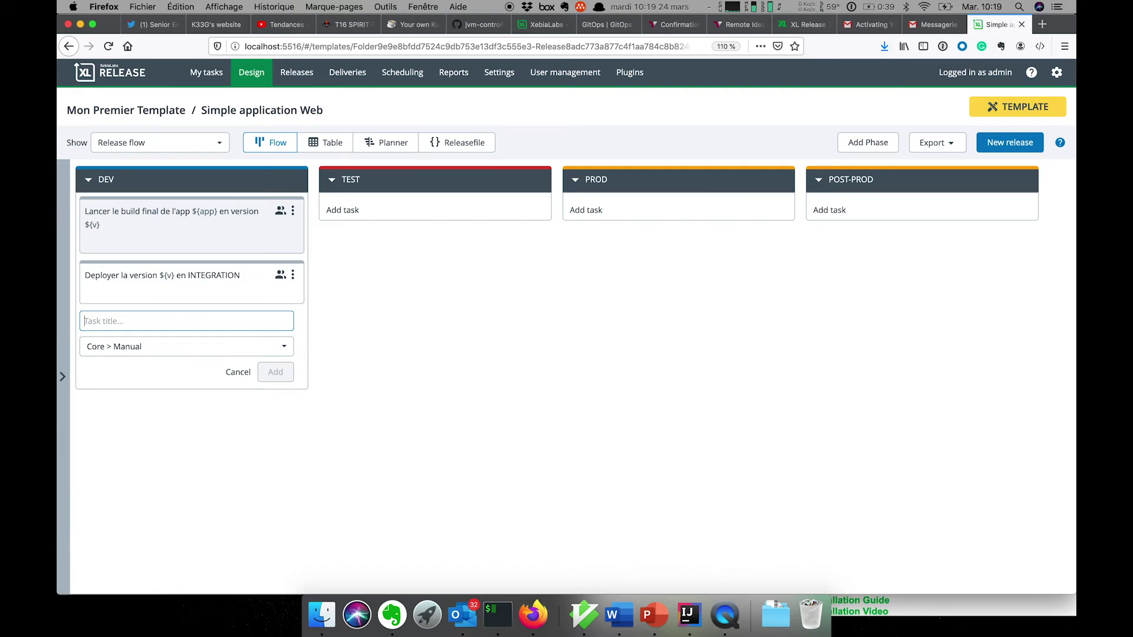
type("Prevn")
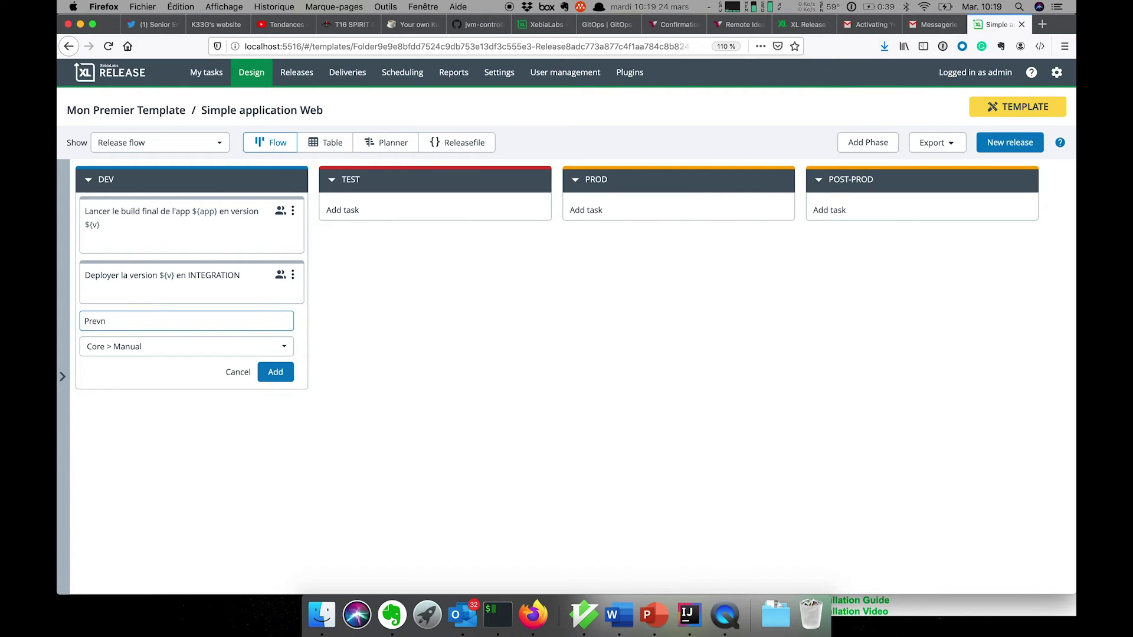
key("BackSpace")
type("enir la prod quela")
key("super+v")
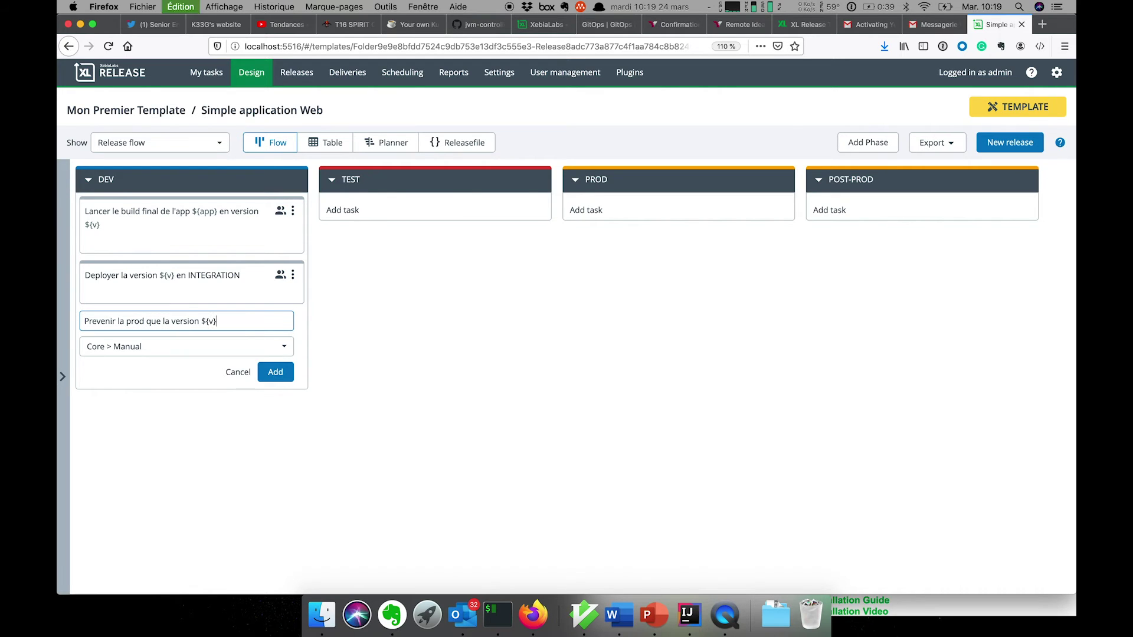
key("super+space")
type("ar")
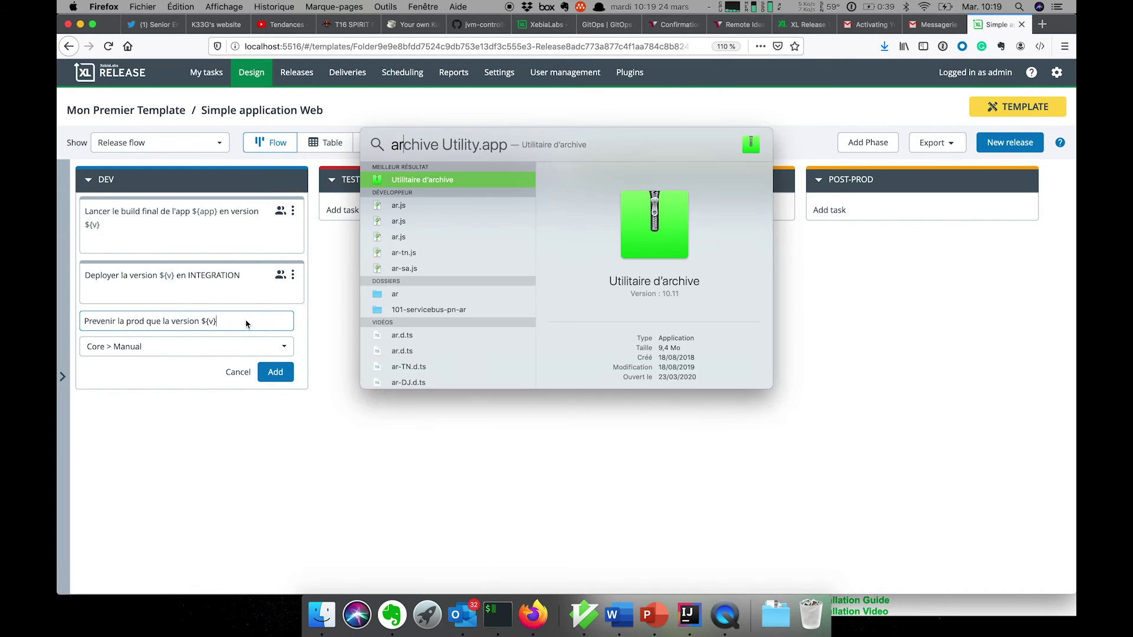
key("Escape")
type("arrie v")
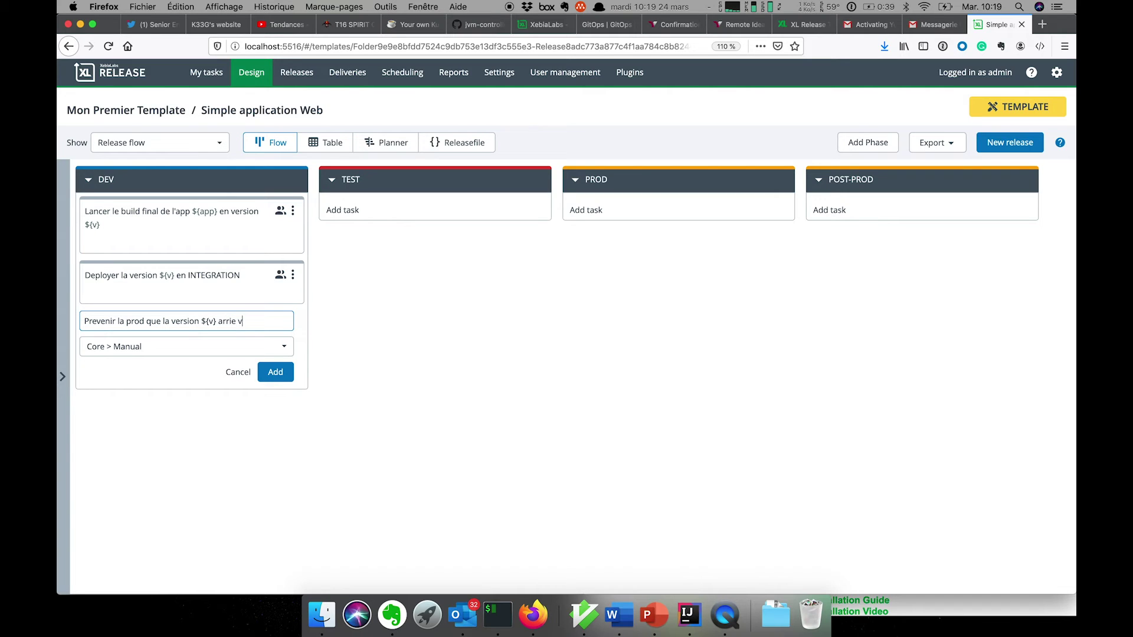
key("BackSpace")
key("BackSpace")
key("BackSpace")
type("ive bientôt")
key("Return")
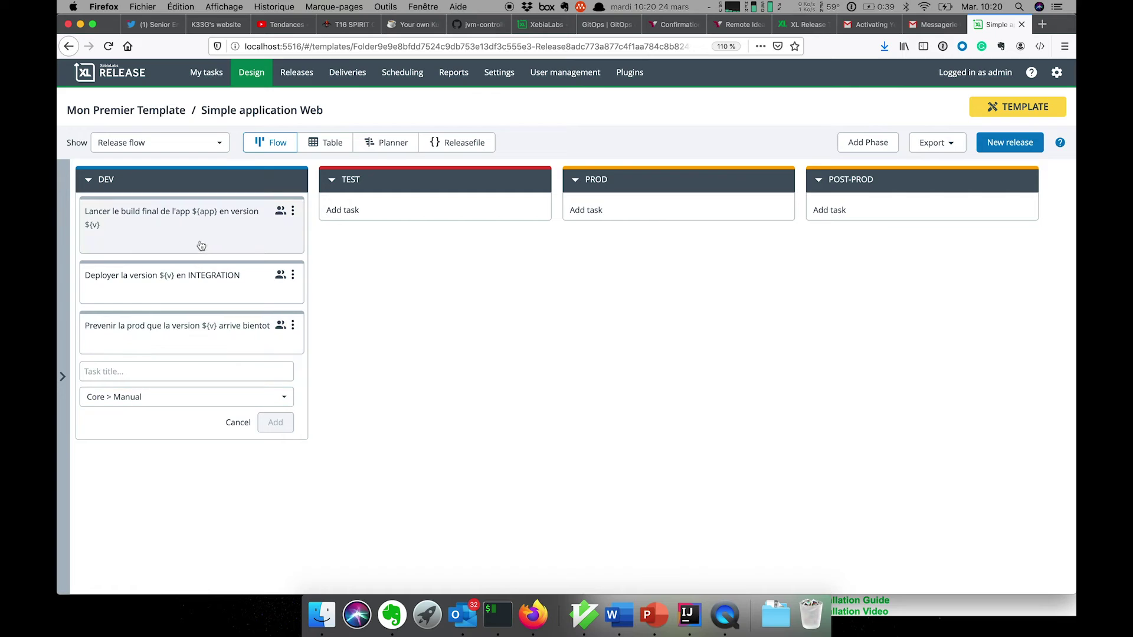
left_click(210, 228)
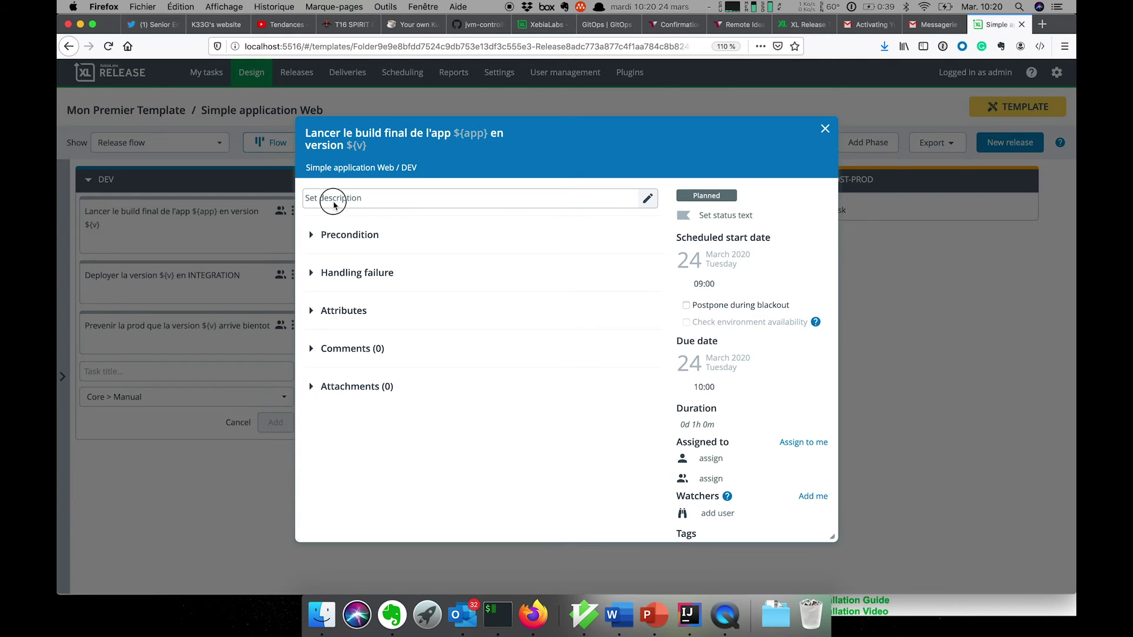
left_click(647, 201)
type("Se connecter à")
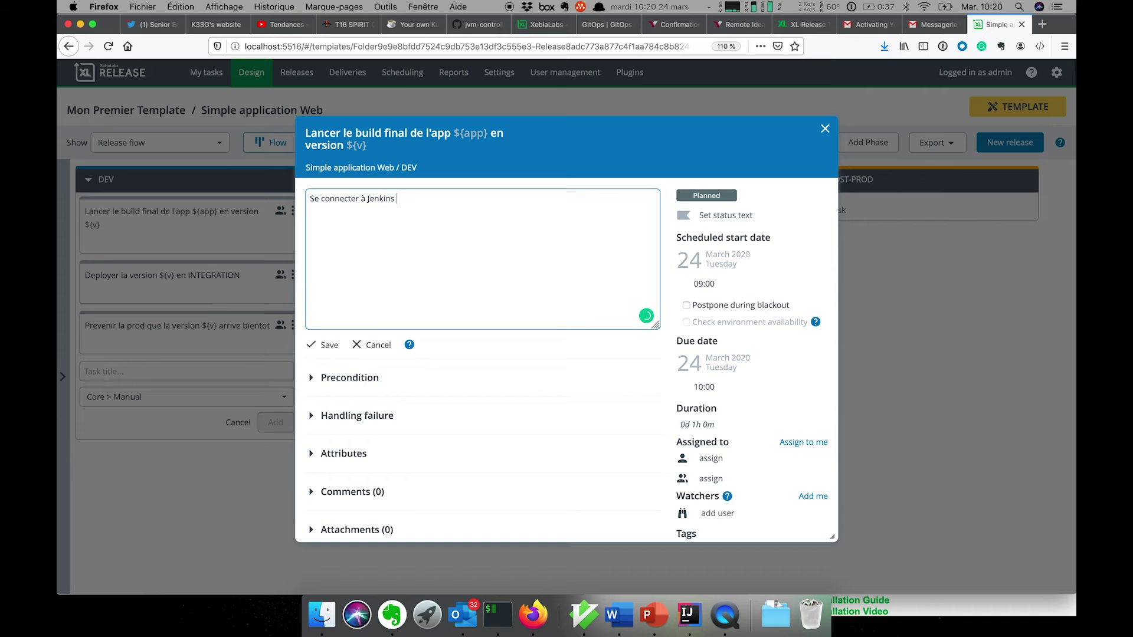
type("Jenkins et lancer le job ${app")
left_click(612, 237)
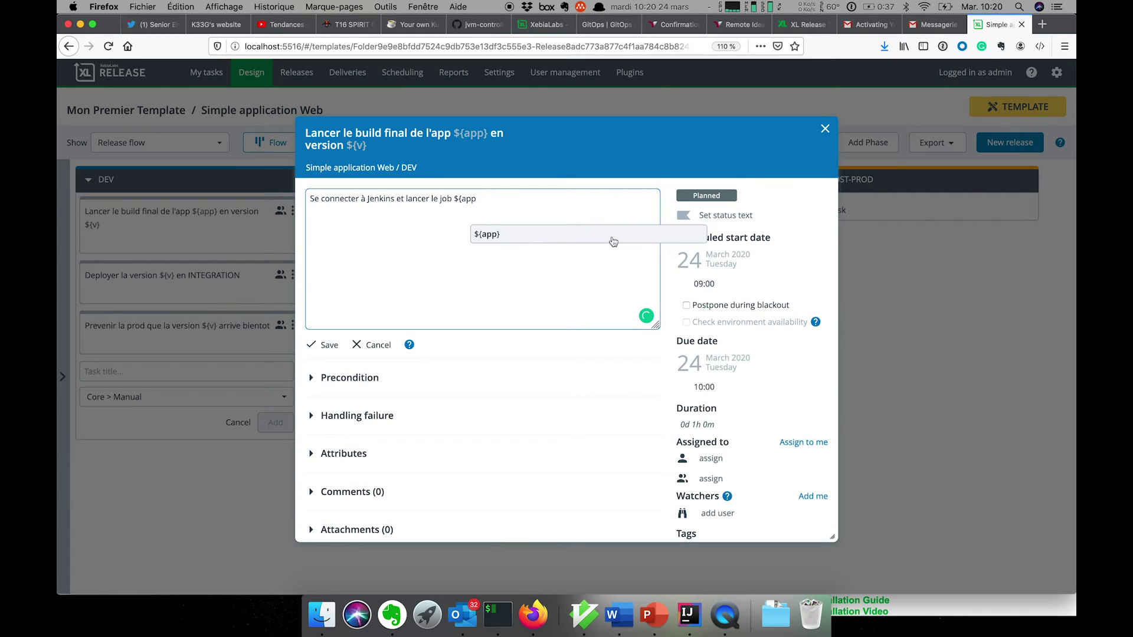
type("-release")
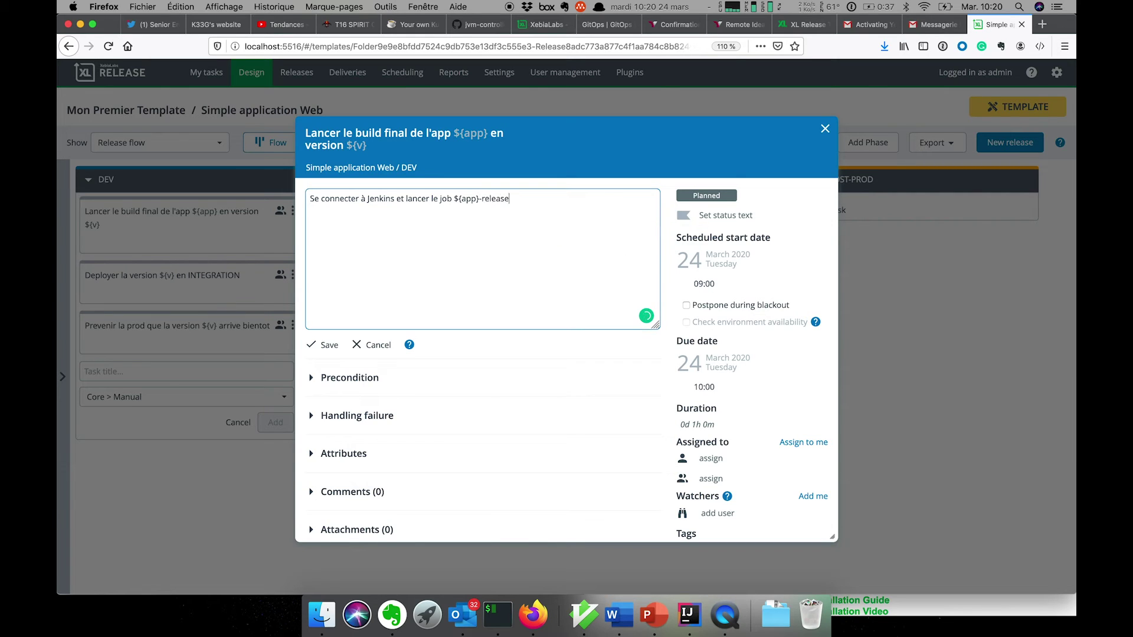
type(". URL: http://localhost:8080")
left_click(319, 345)
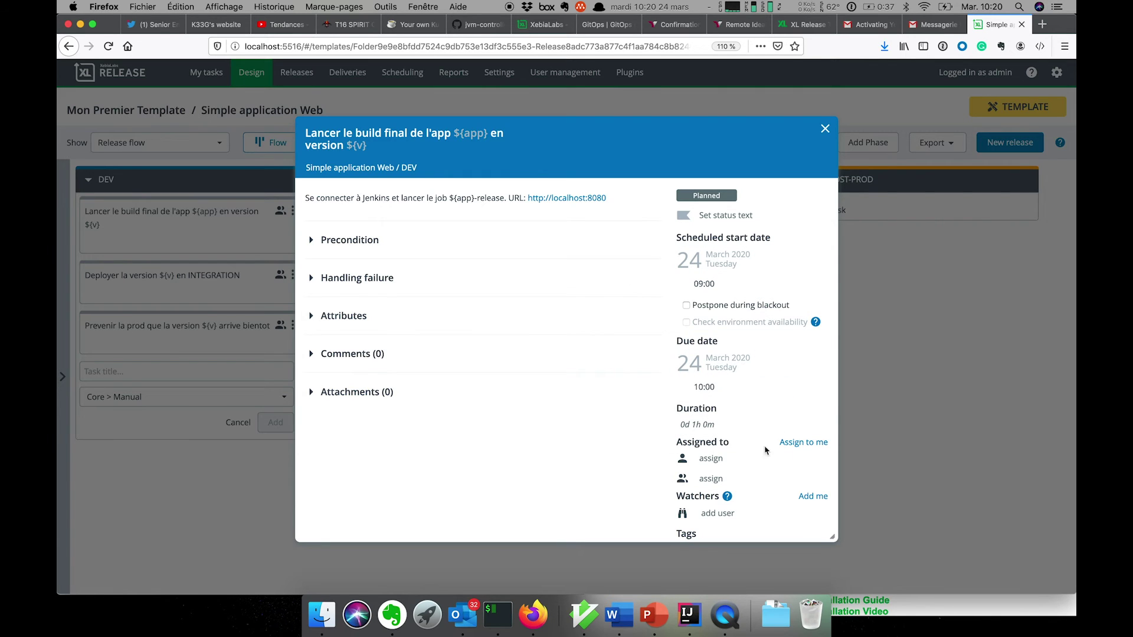
Assign TEAM DEV to the build and INTEGRATION tasks and TEST RUN to the prod notice
left_click(762, 482)
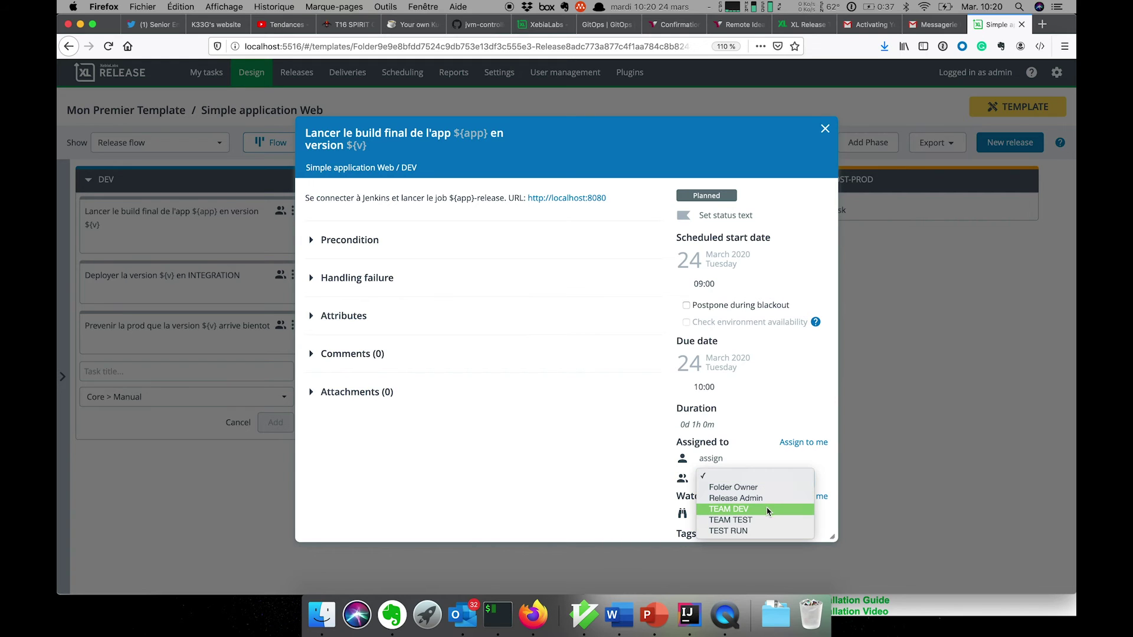
left_click(767, 503)
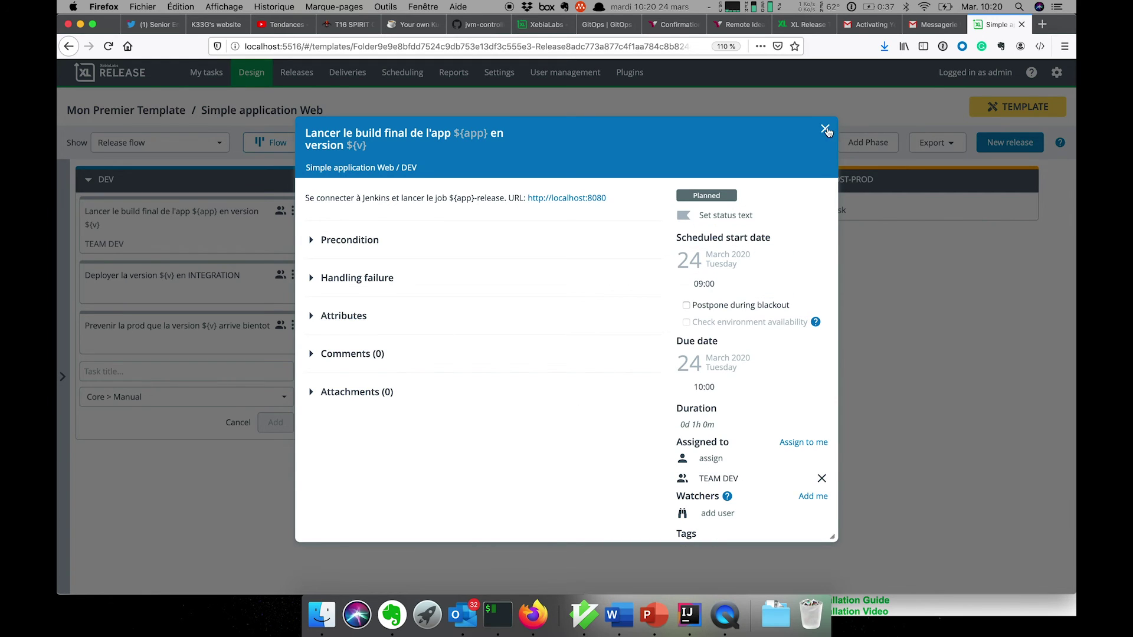
left_click(825, 128)
left_click(227, 283)
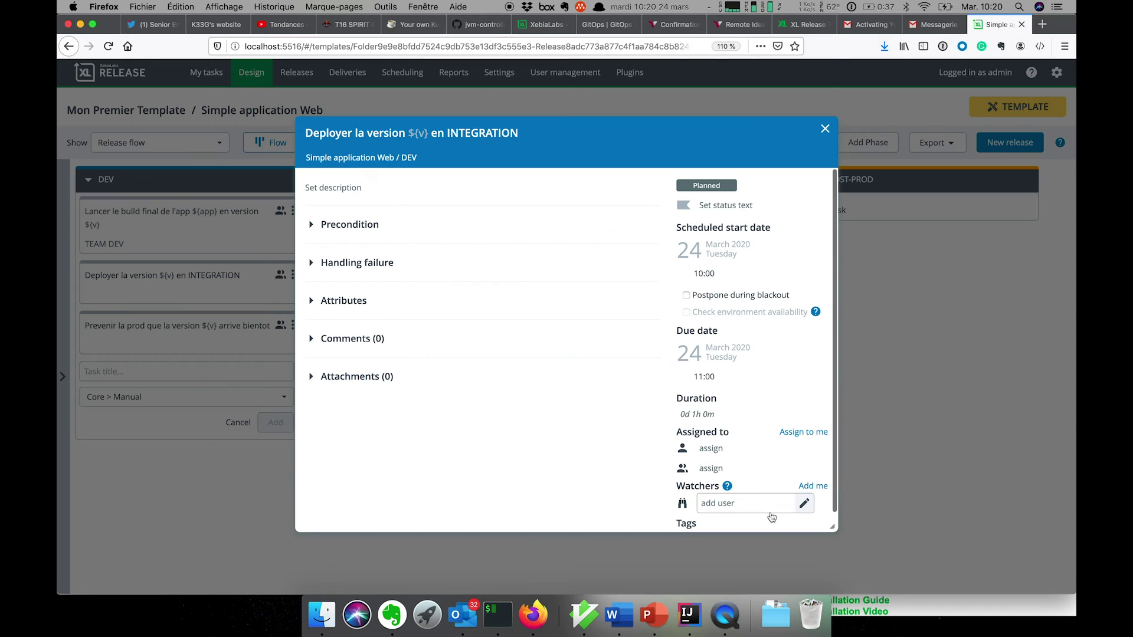
left_click(759, 469)
left_click(755, 499)
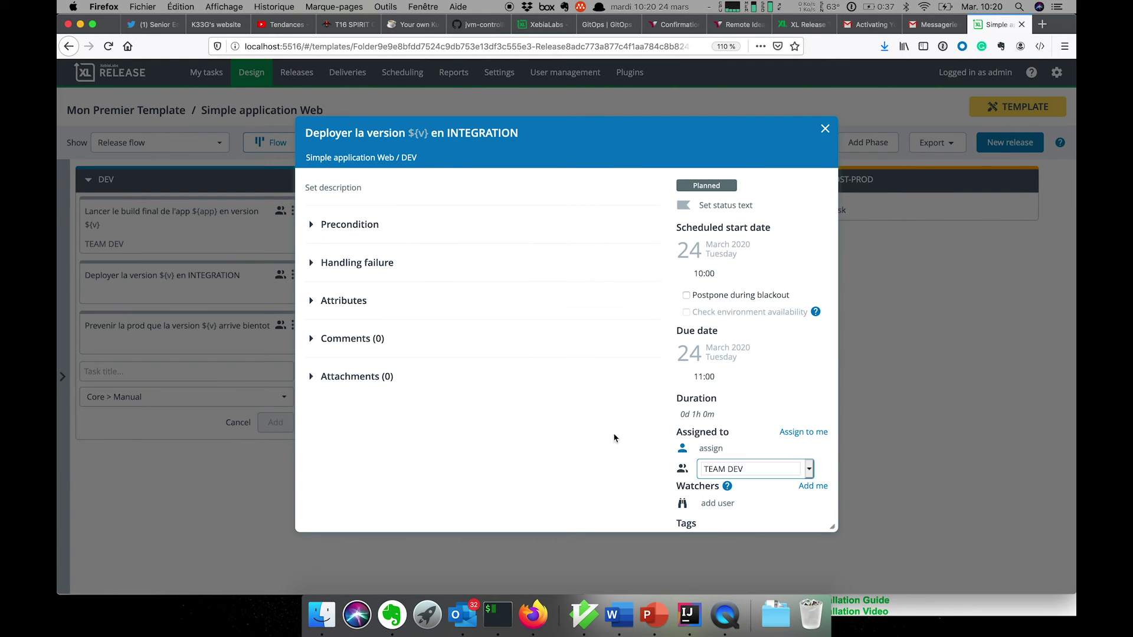
left_click(825, 130)
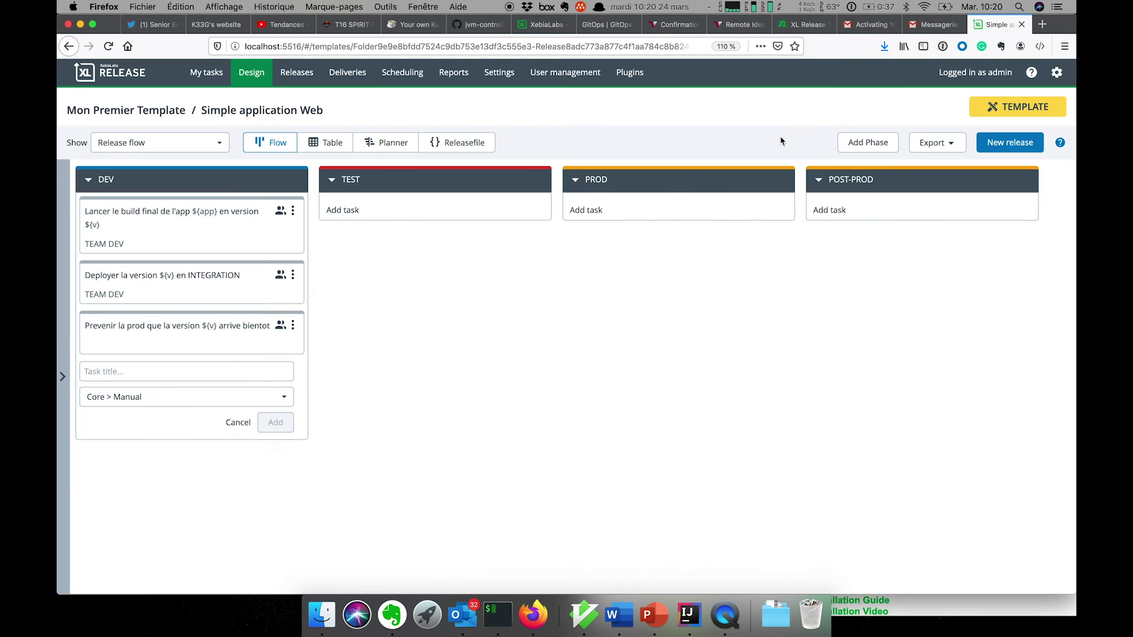
left_click(178, 343)
left_click(748, 479)
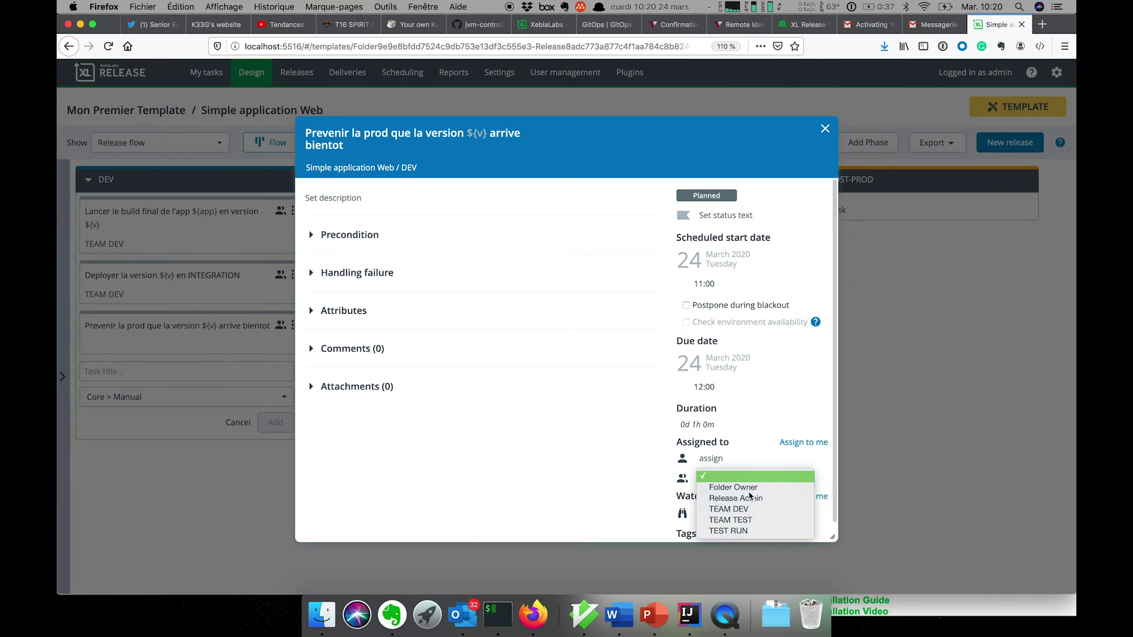
left_click(778, 532)
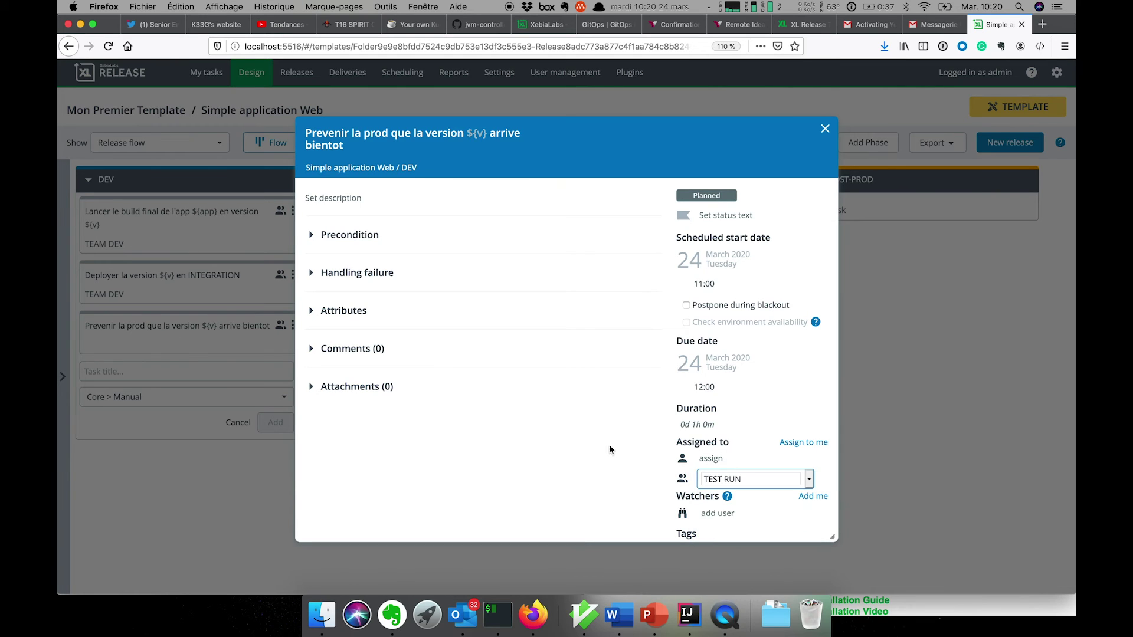
left_click(825, 130)
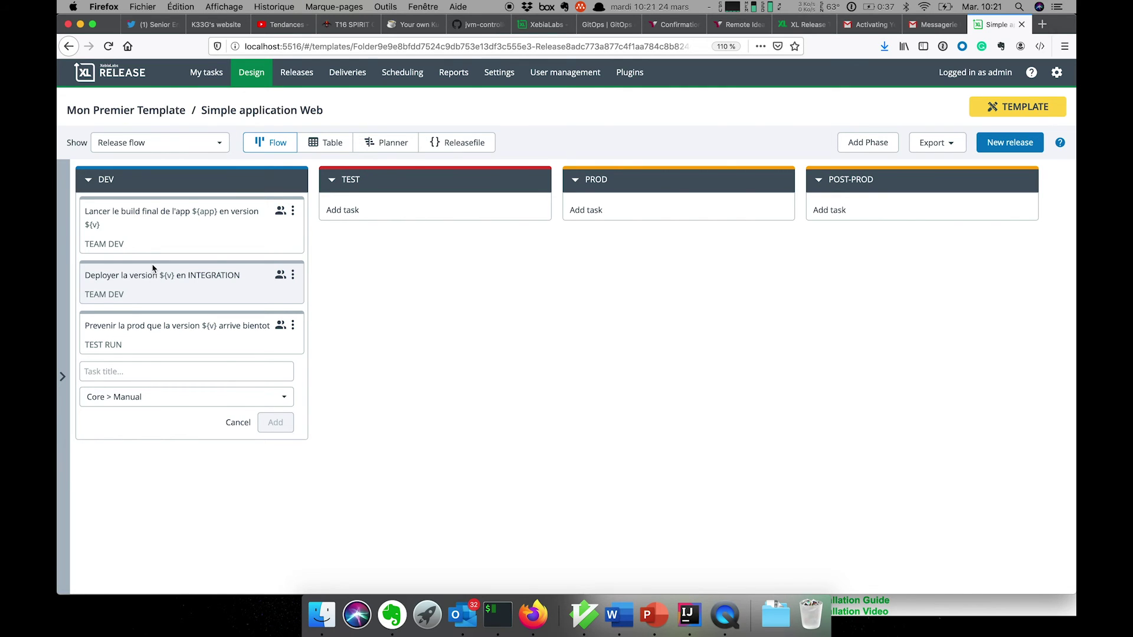
Discard the empty new-task form and duplicate the INTEGRATION deploy task
left_click(238, 422)
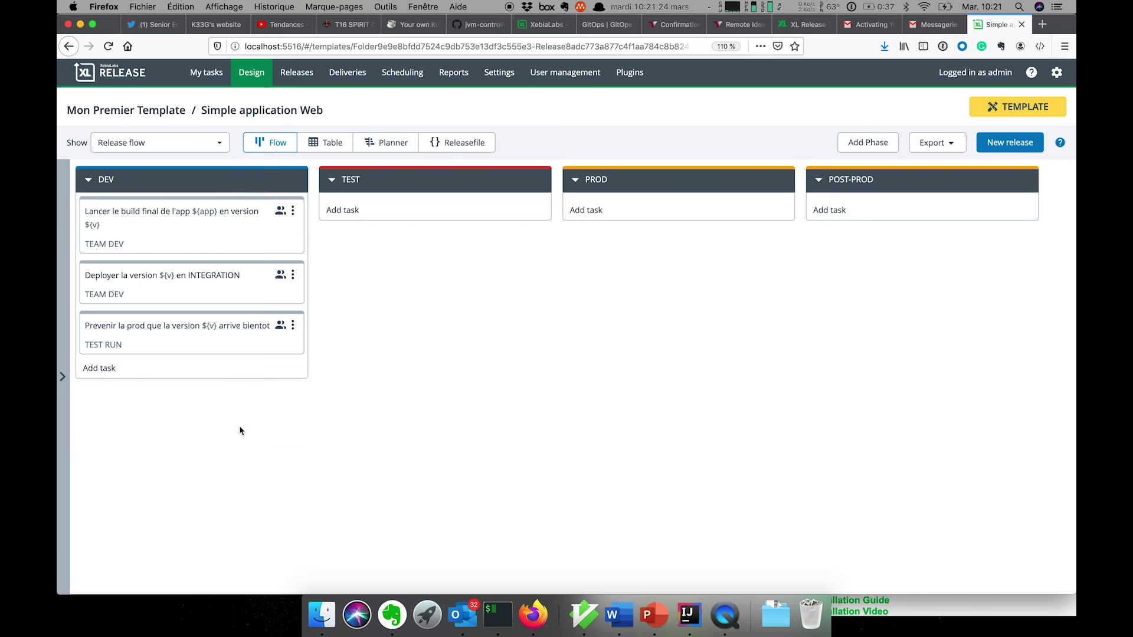
left_click(293, 276)
left_click(283, 366)
Move the copied task into TEST, retitle it ending in 'TEST', and assign it to TEST RUN
left_click_drag(260, 334, 488, 219)
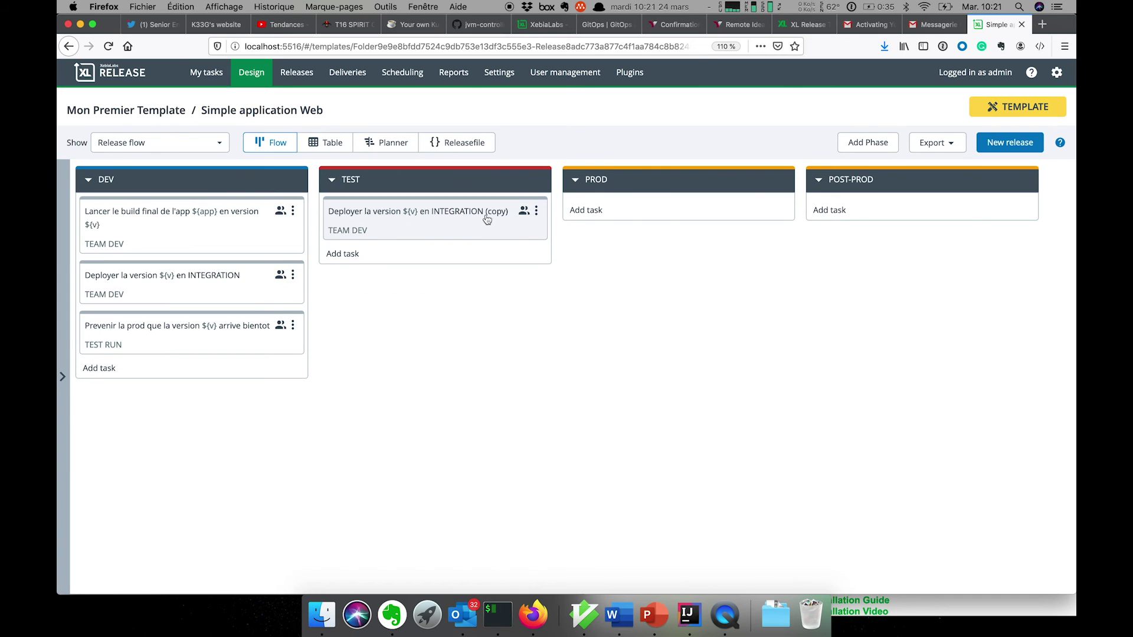
left_click(469, 223)
left_click(486, 142)
double_click(444, 132)
key("shift+End")
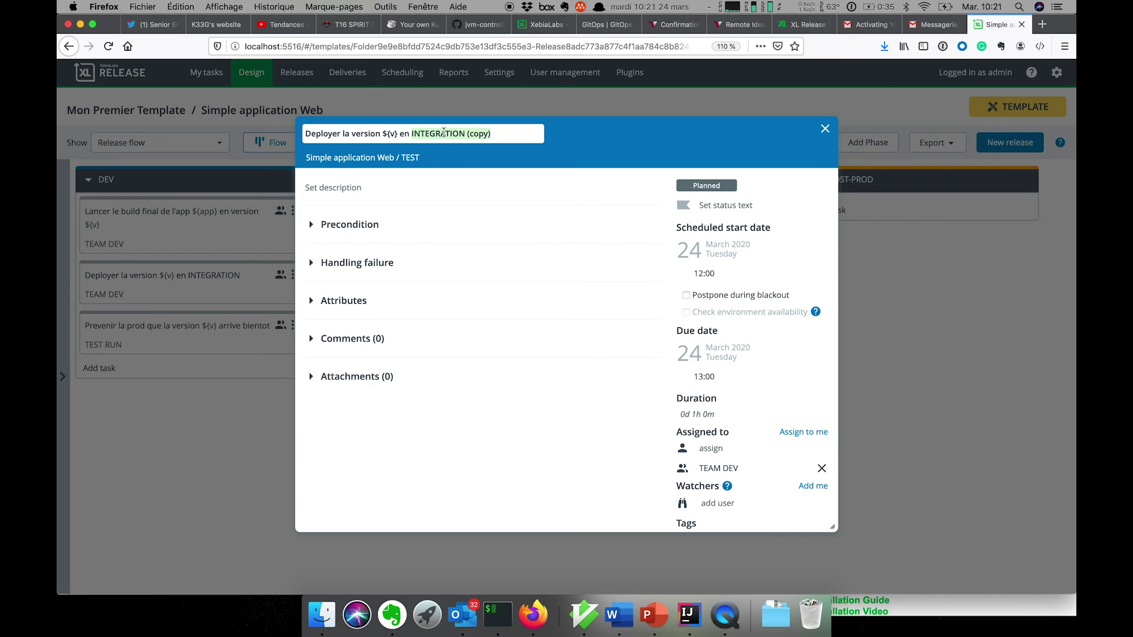
type("TEST")
left_click(538, 390)
left_click(774, 475)
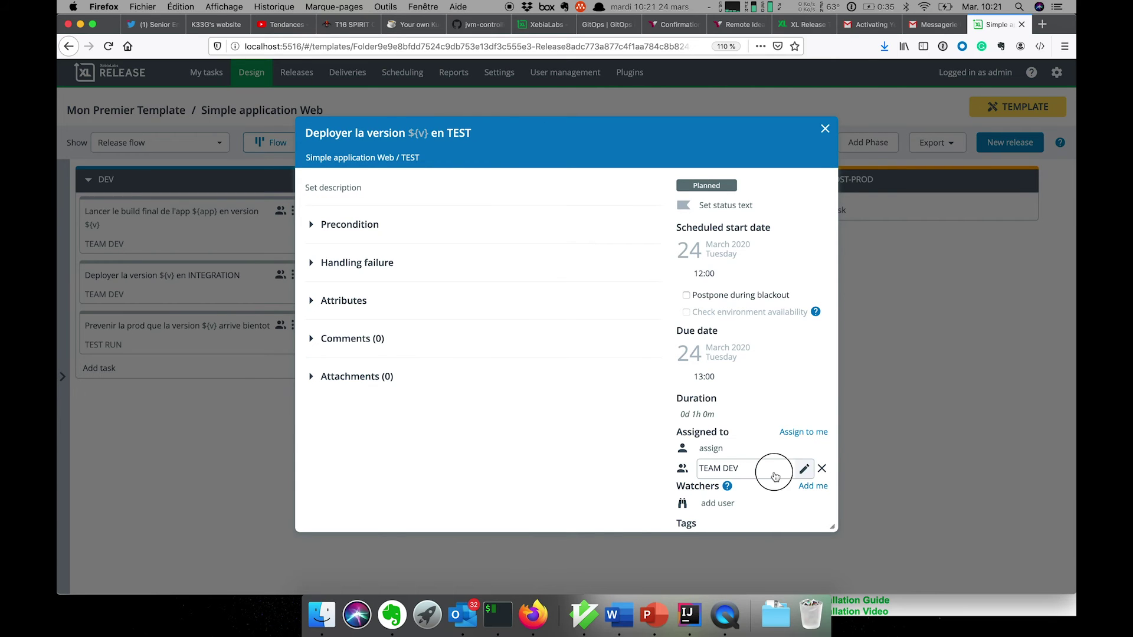
left_click(771, 491)
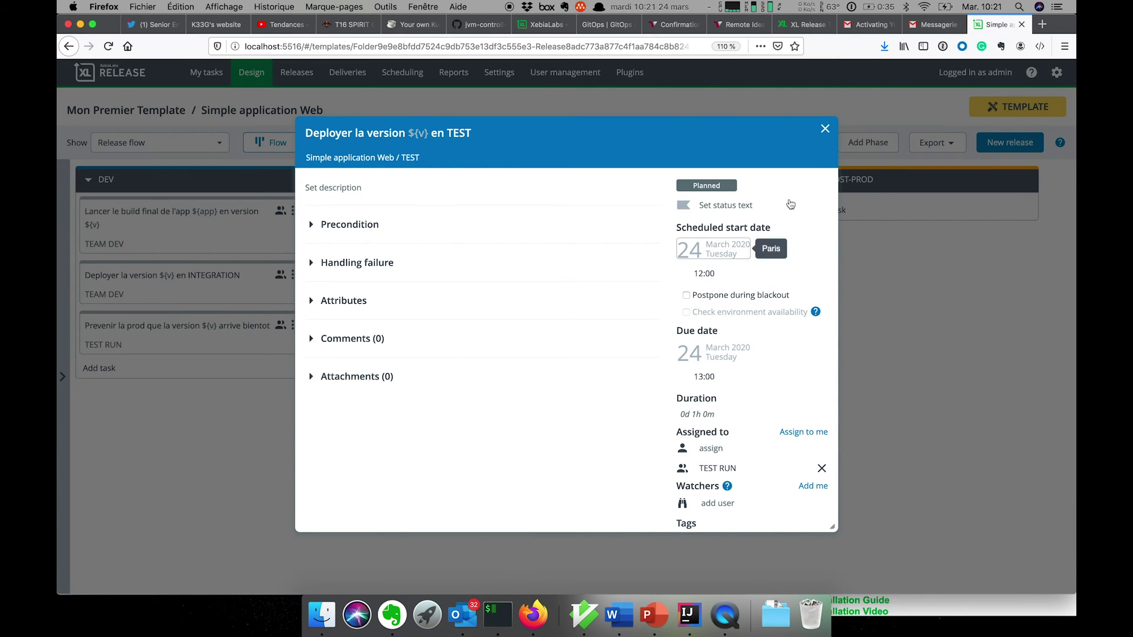
left_click(825, 129)
Add the perf test task and 'Faire des tests de integration' to the TEST phase
left_click(352, 252)
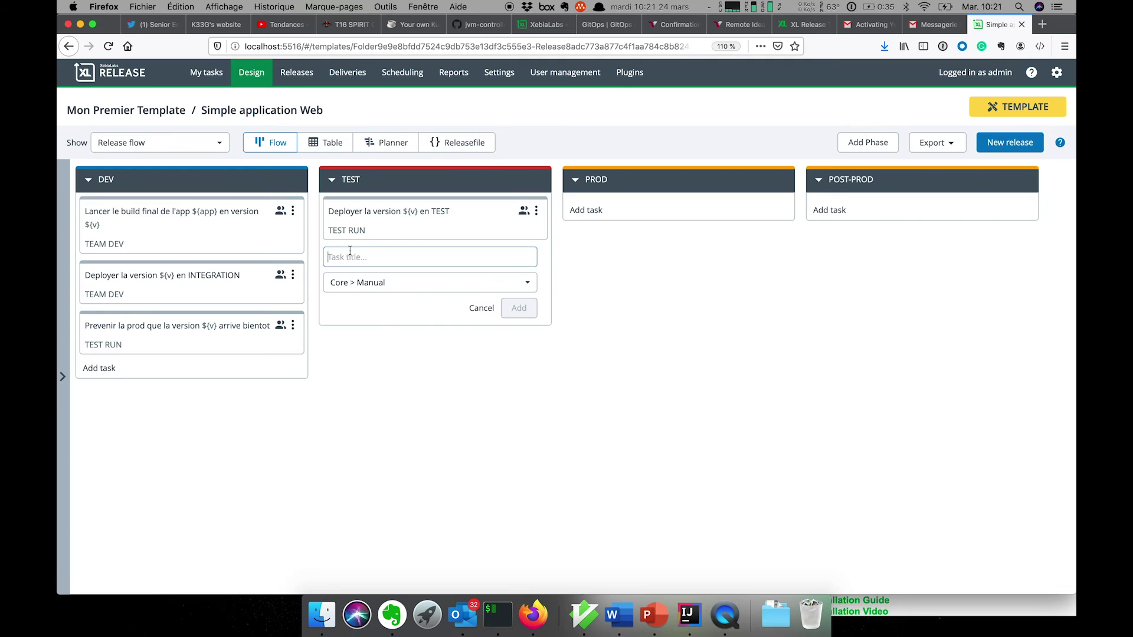
type("F")
key("BackSpace")
type("Faire des tesr")
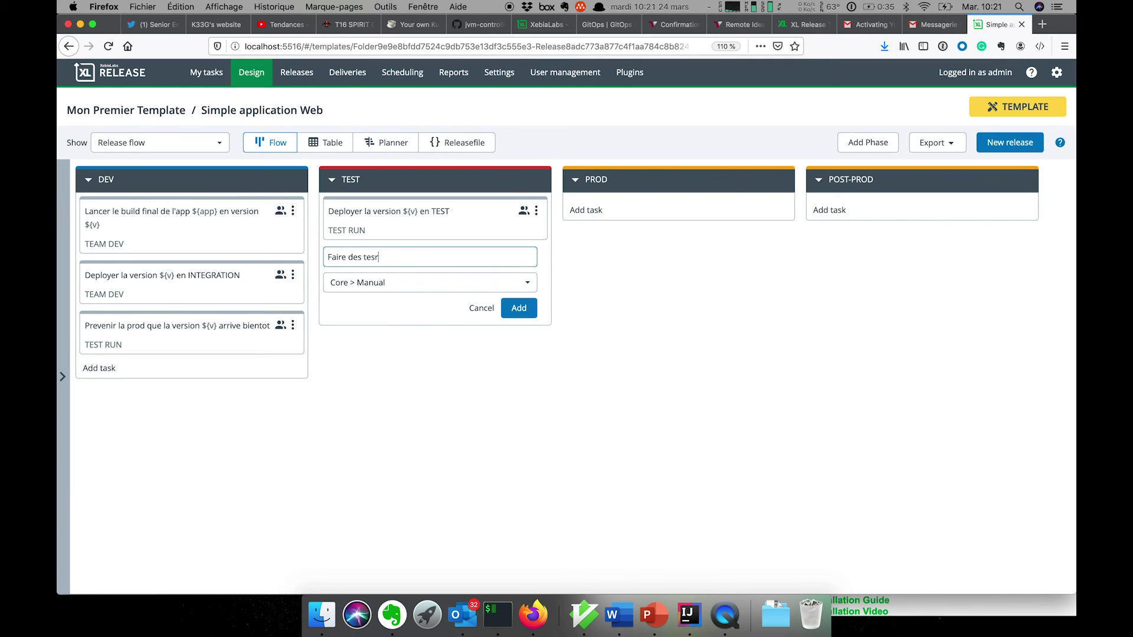
type("tse perf")
key("Return")
type("Faire des ")
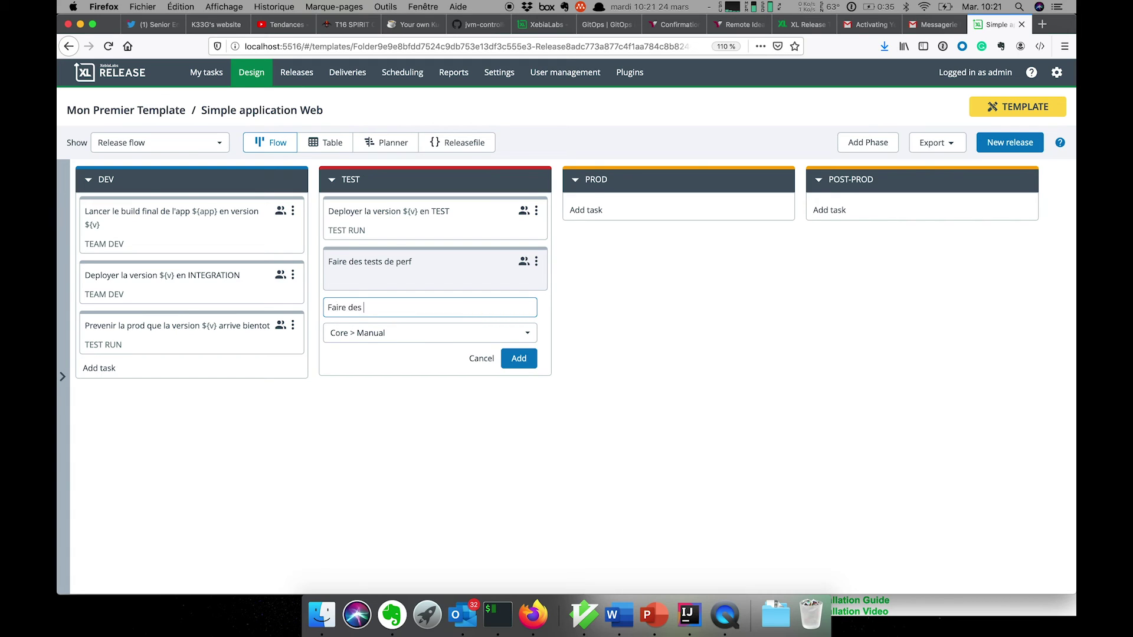
type("tests de ")
type("integration")
key("Return")
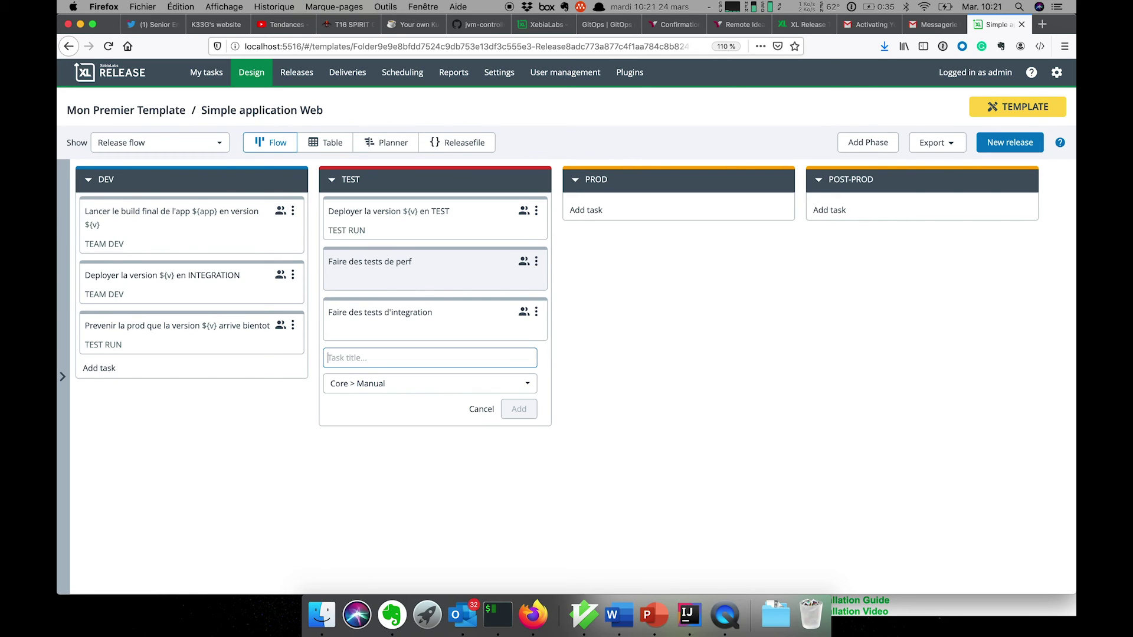
Assign both the perf test and integration test tasks to TEAM TEST
left_click(467, 260)
left_click(763, 475)
left_click(764, 475)
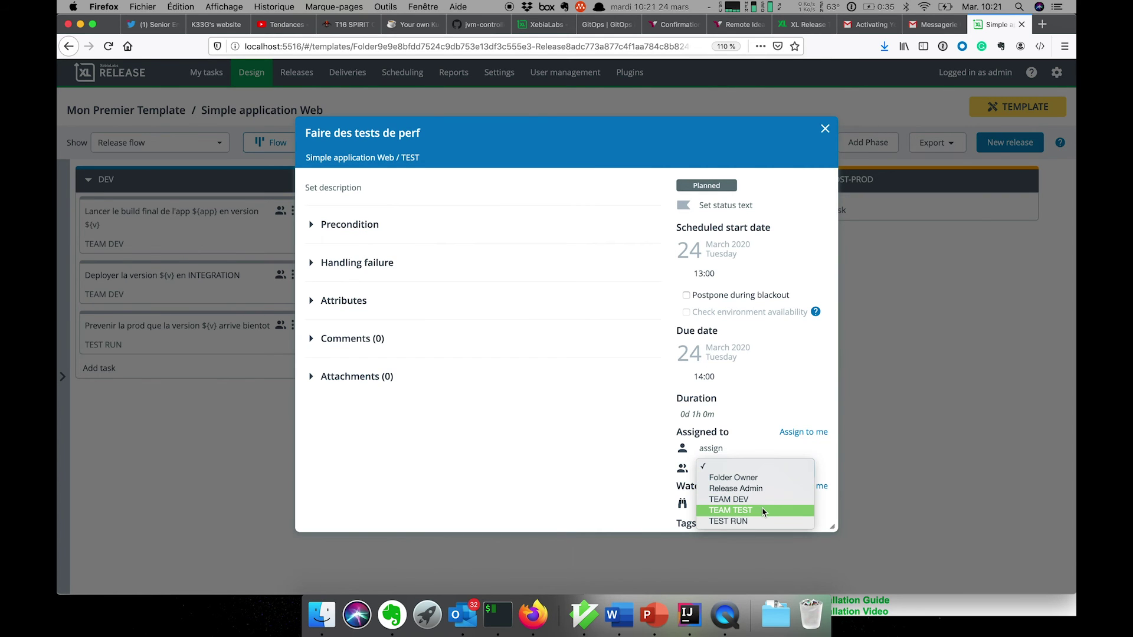
left_click(762, 511)
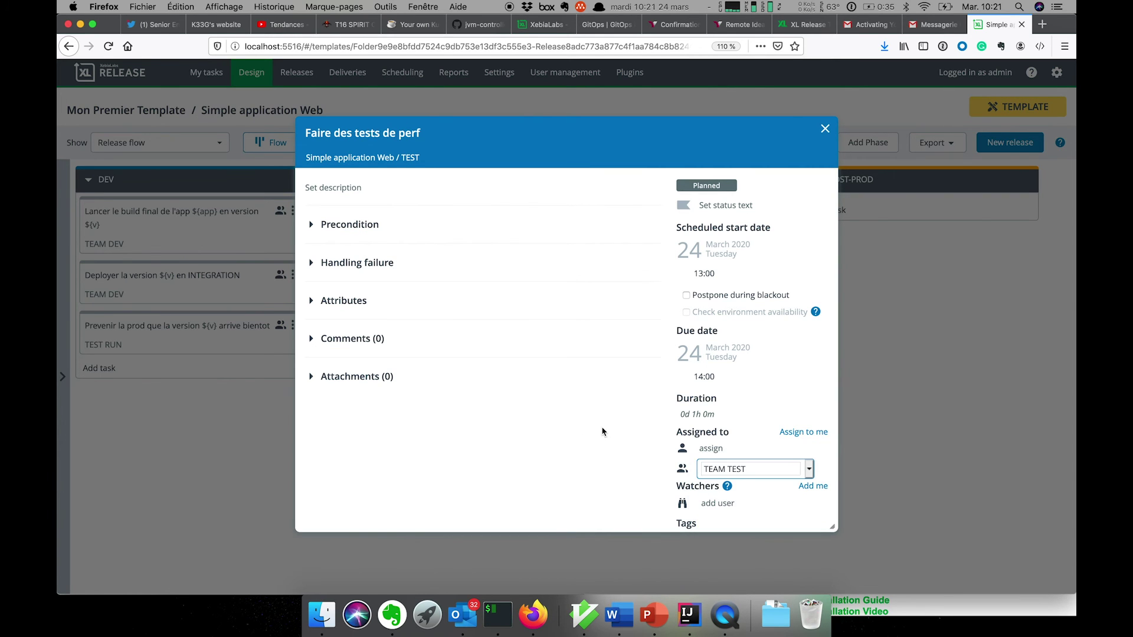
left_click(824, 128)
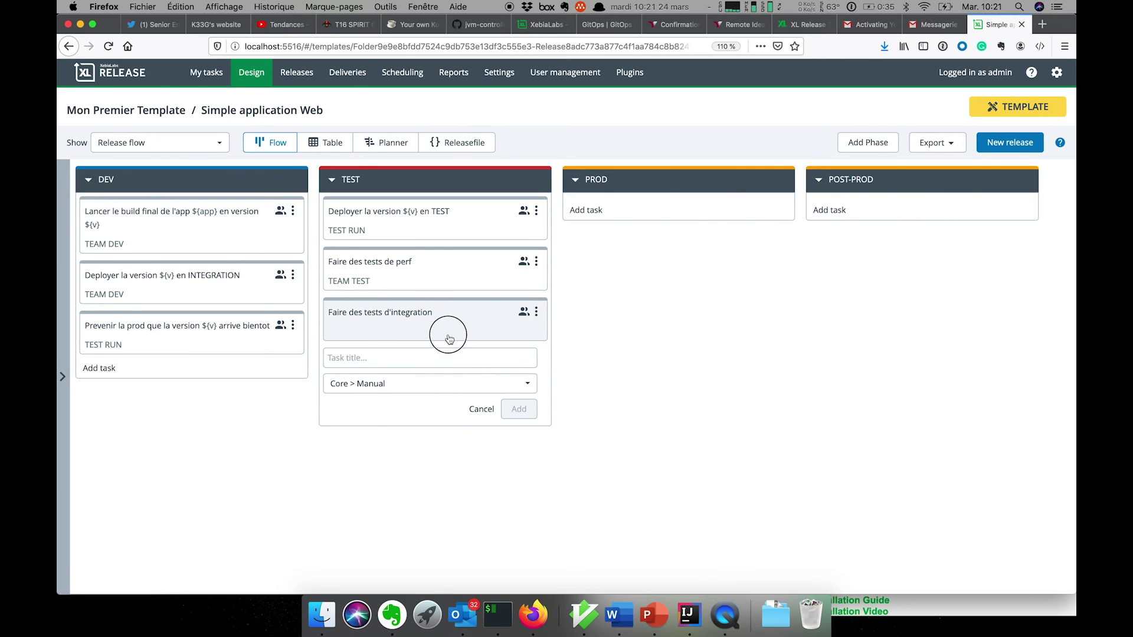
double_click(445, 337)
left_click(714, 468)
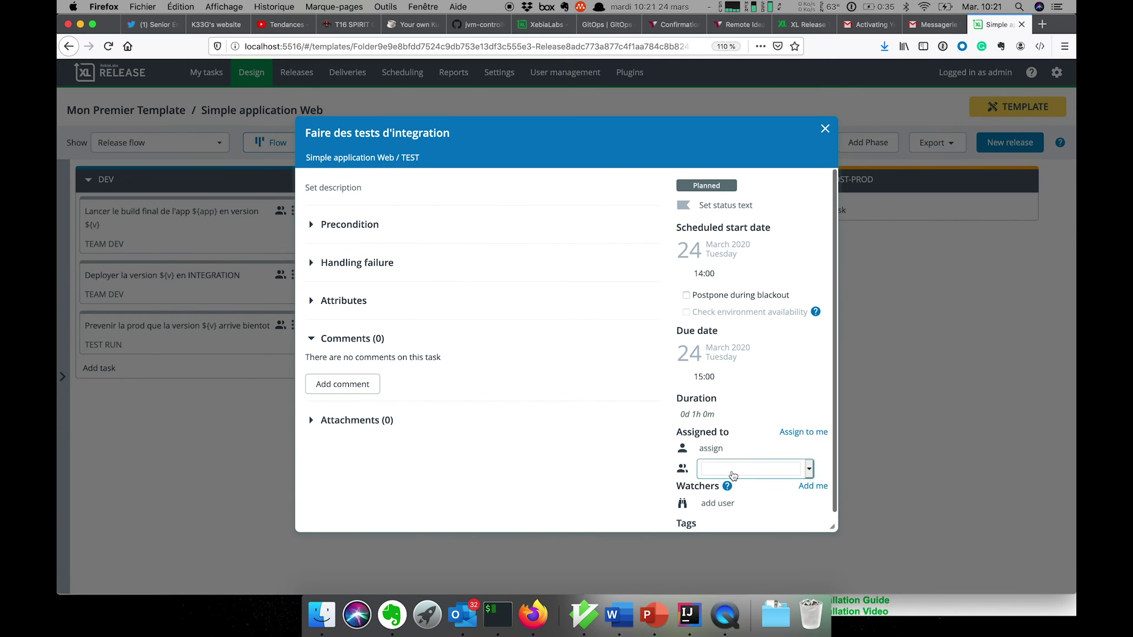
left_click(734, 469)
left_click(741, 510)
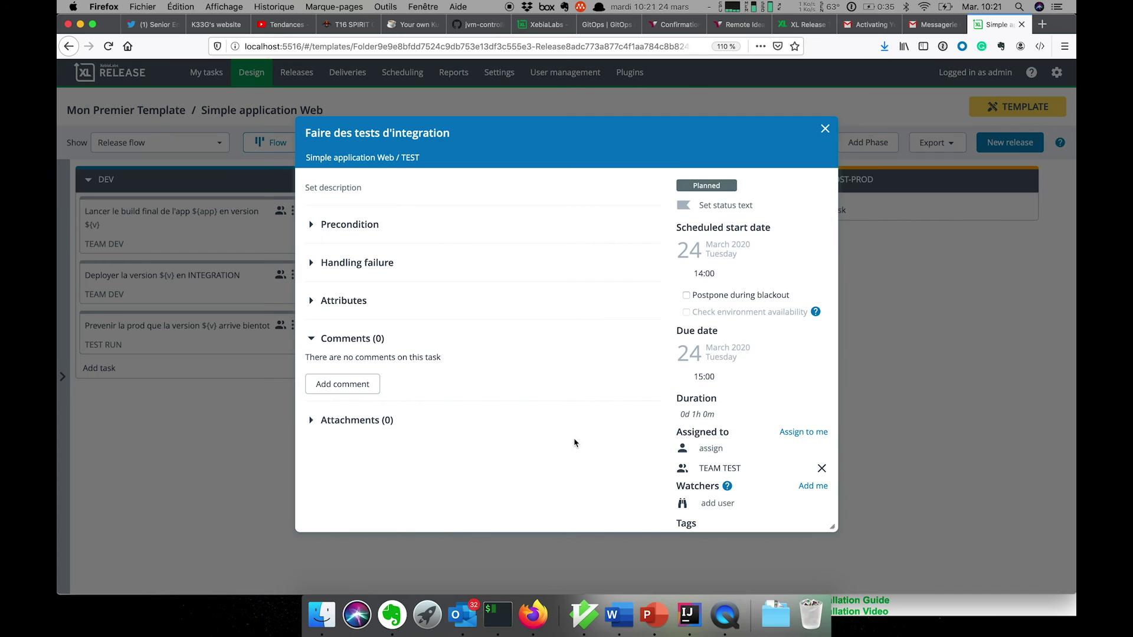
left_click(825, 129)
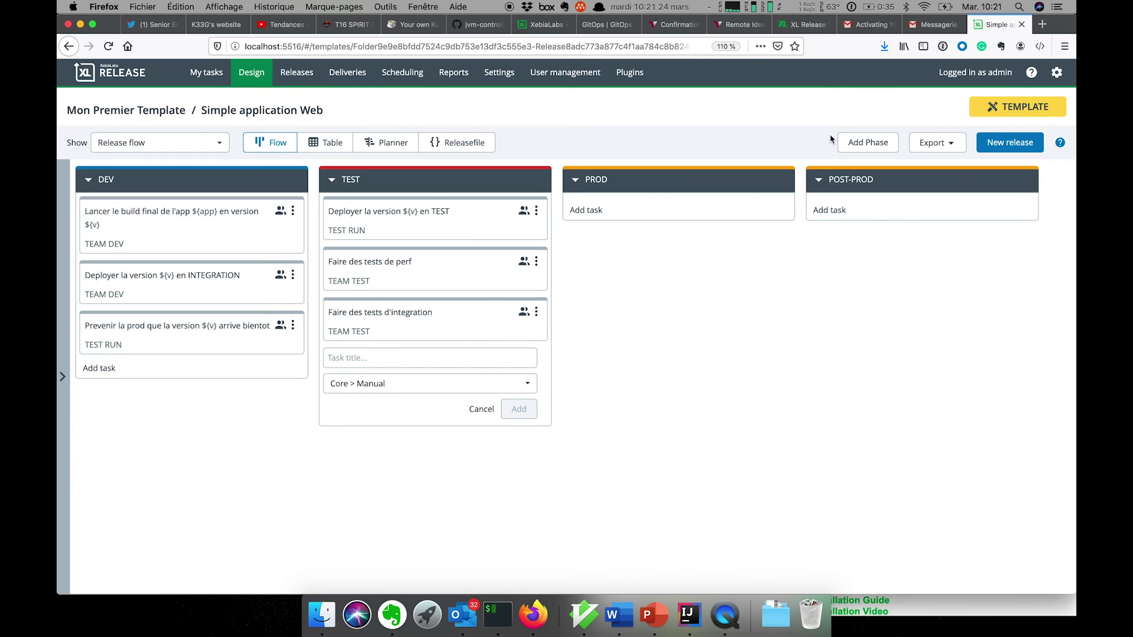
left_click(536, 213)
Duplicate the TEST deploy task into PROD and rename it 'Deployer la version ${v} en PROD'
left_click(509, 302)
left_click_drag(466, 268, 702, 207)
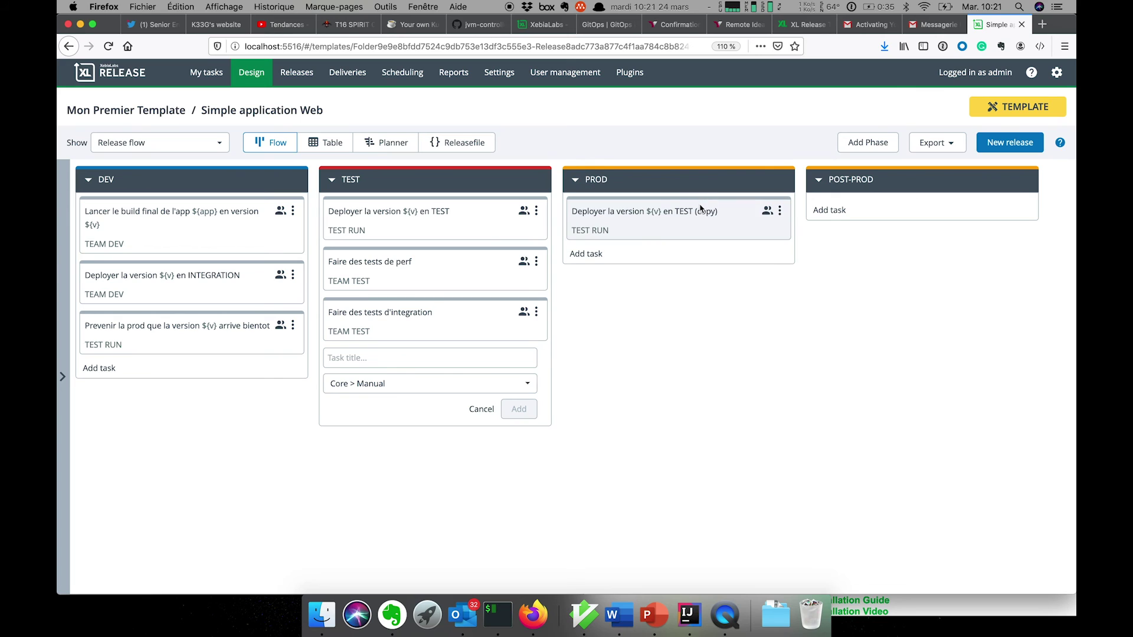
left_click(663, 216)
left_click(525, 135)
left_click(412, 132)
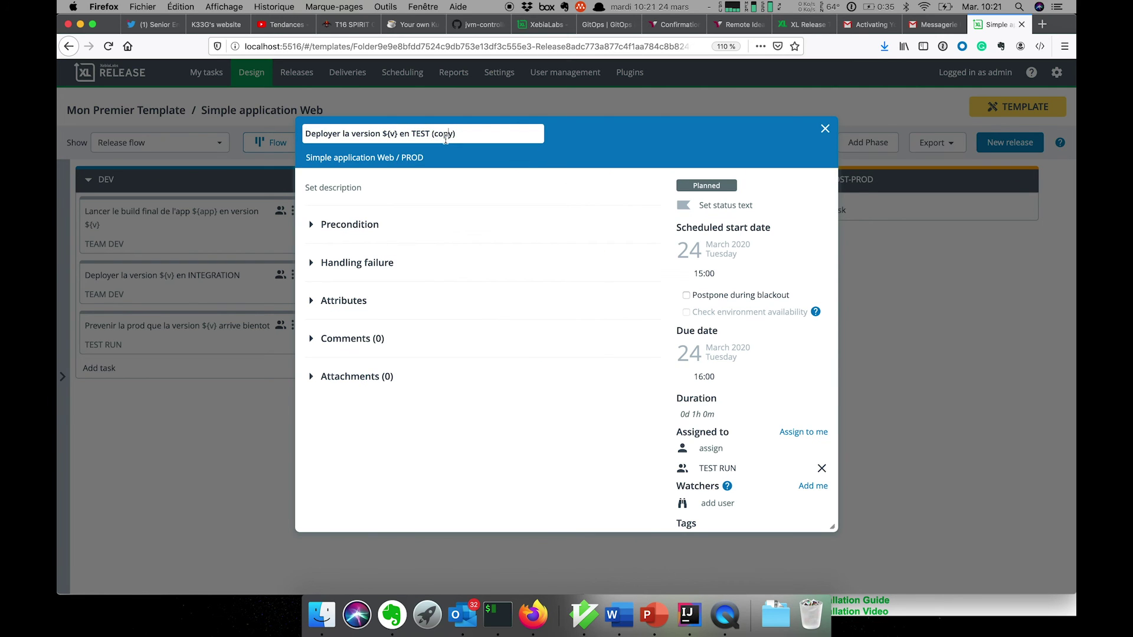
left_click_drag(412, 132, 514, 131)
type("PROD")
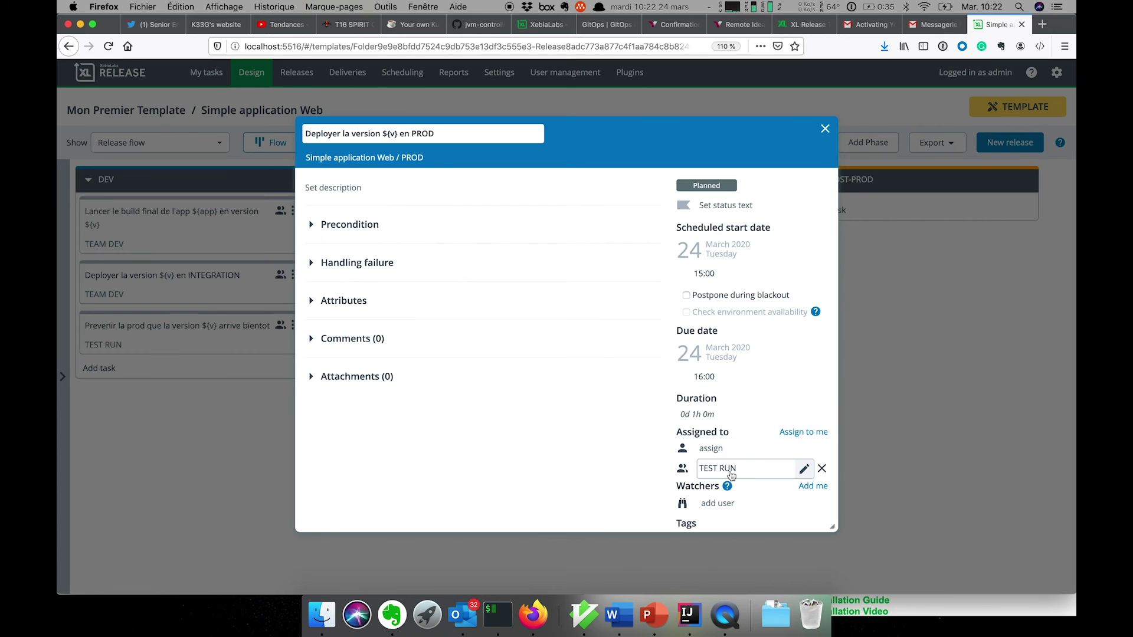
left_click(825, 129)
Add a 'Go ? no go ?' task to PROD and place it before the deploy task
left_click(586, 255)
type("no ?")
key("BackSpace")
key("BackSpace")
key("BackSpace")
key("BackSpace")
type("? no go ?")
key("Return")
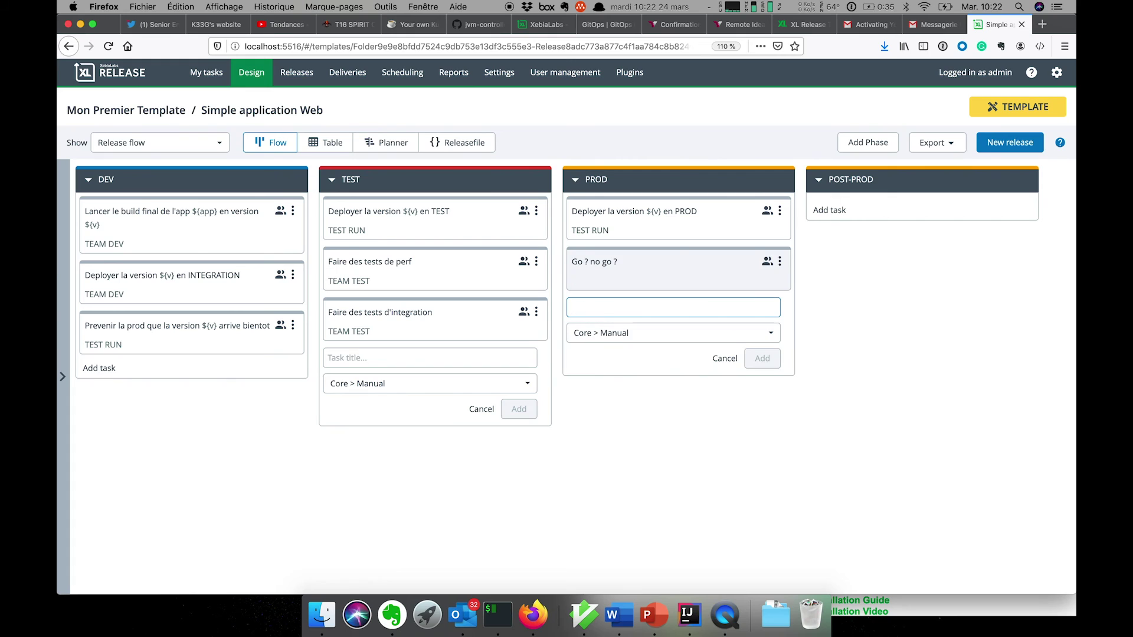
left_click(721, 361)
left_click_drag(675, 273, 678, 226)
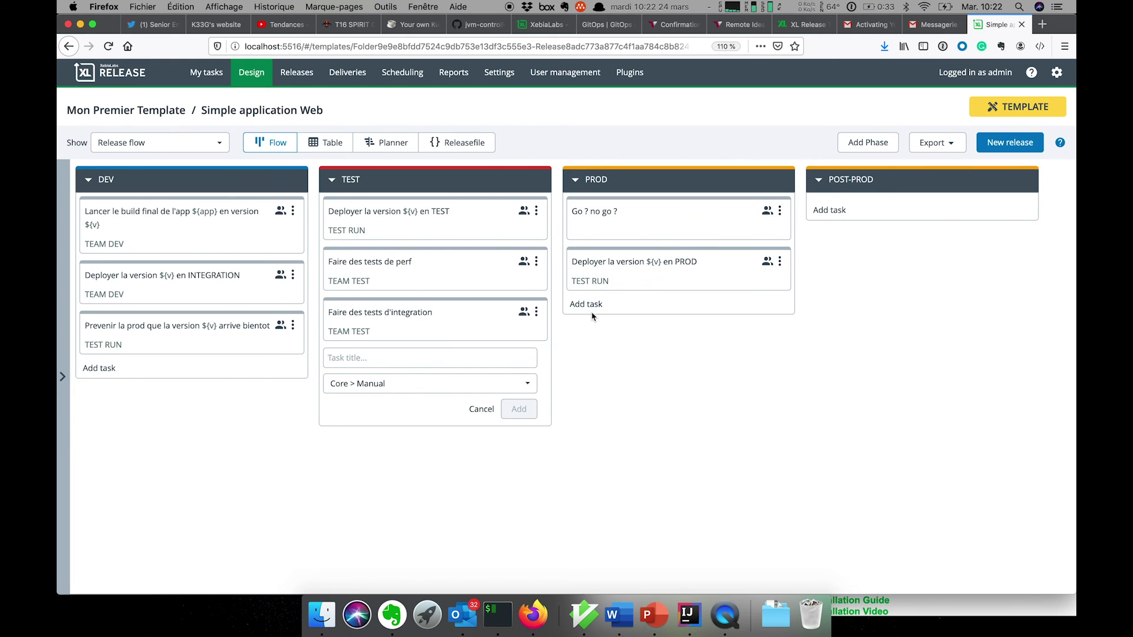
Add 'Surveiller que la version ${v} tourne correctement' to POST-PROD, assigned to TEST RUN
left_click(829, 210)
type("Surve")
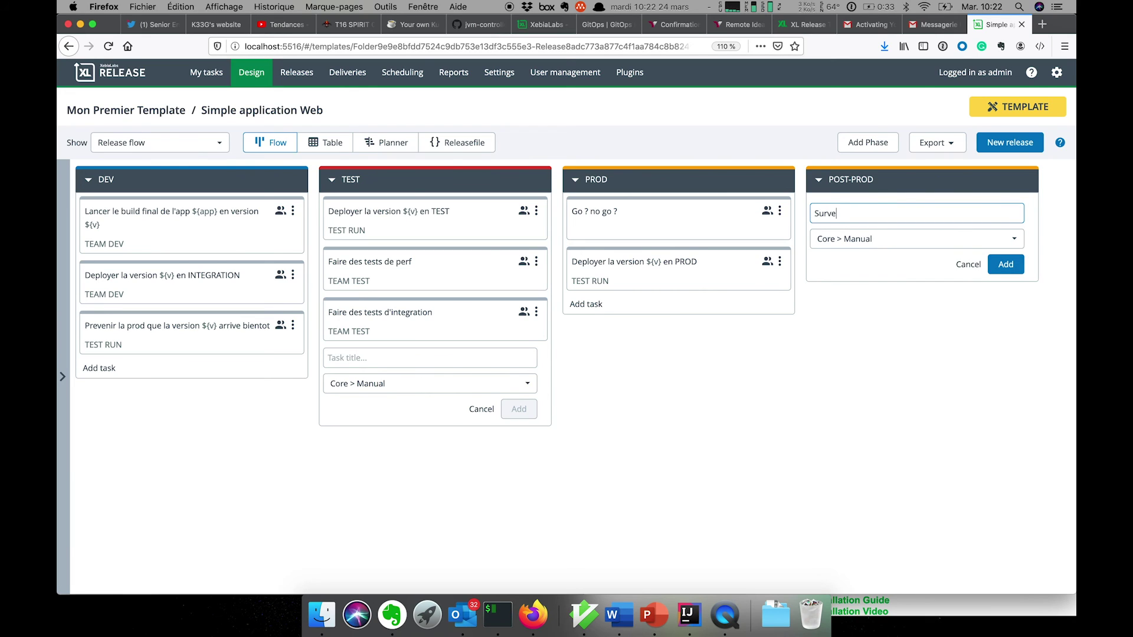
type("iller que la version ${v} tourne correc")
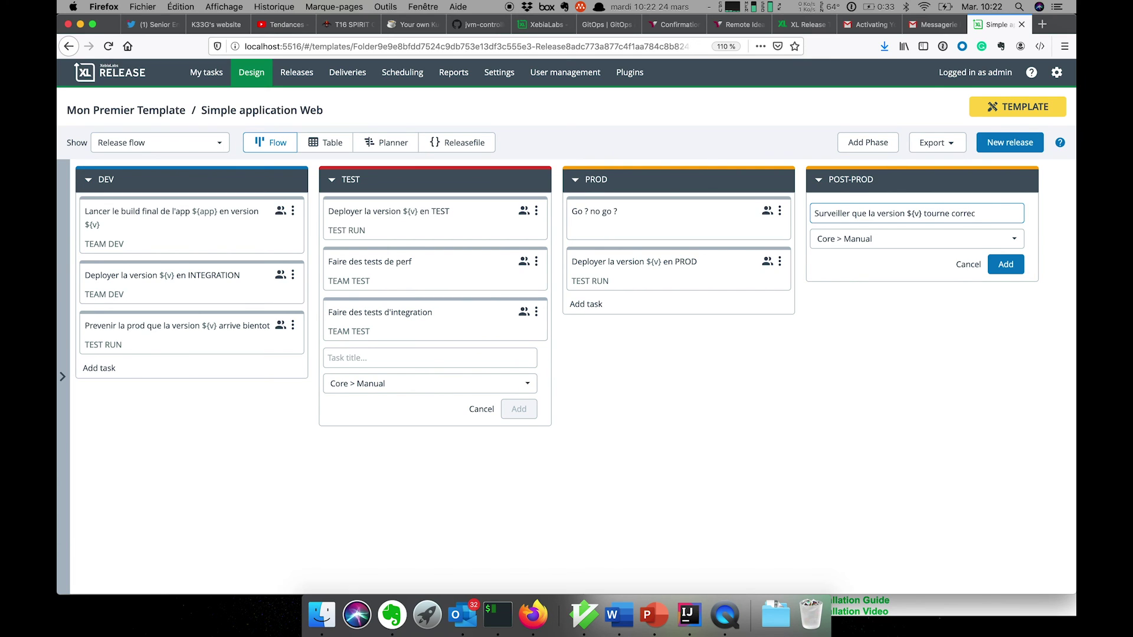
type("teme")
key("Return")
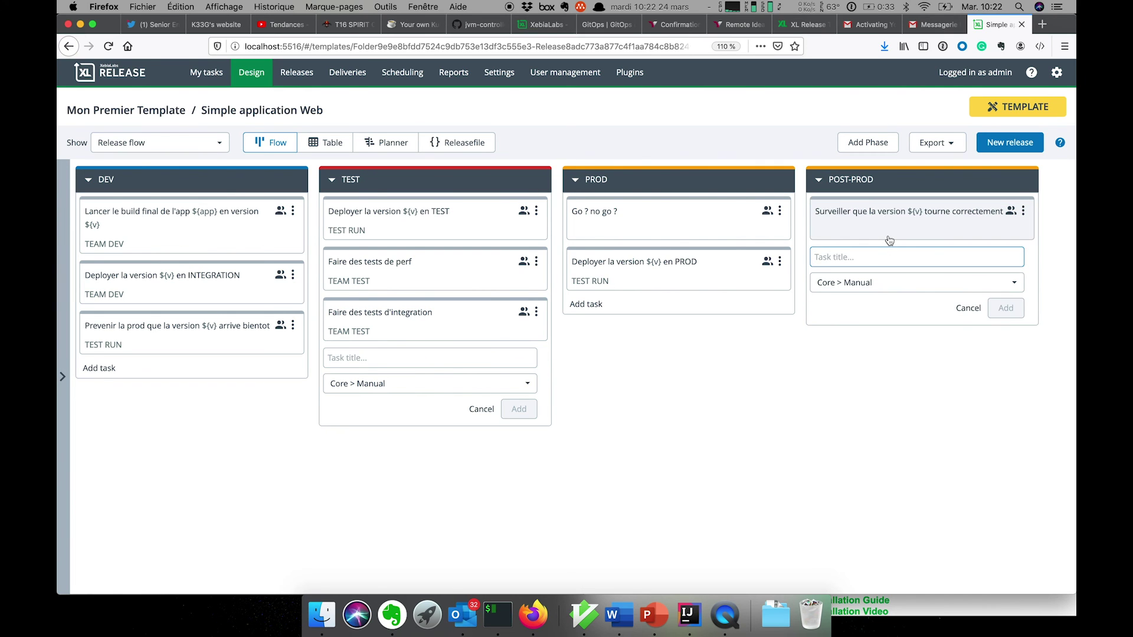
left_click(882, 235)
left_click(758, 479)
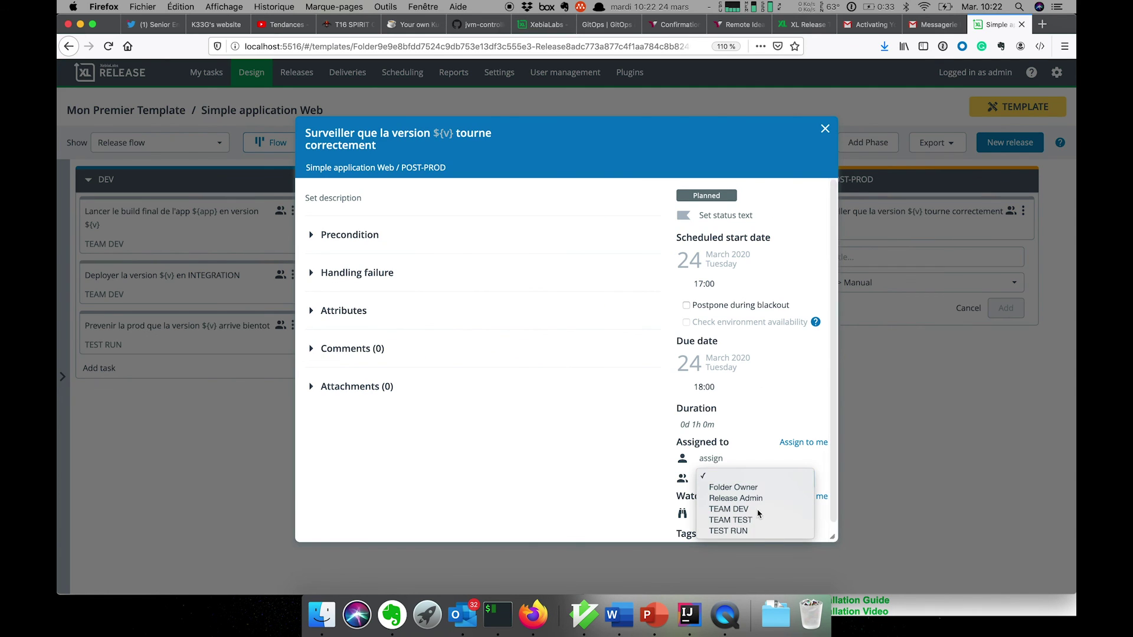
left_click(761, 534)
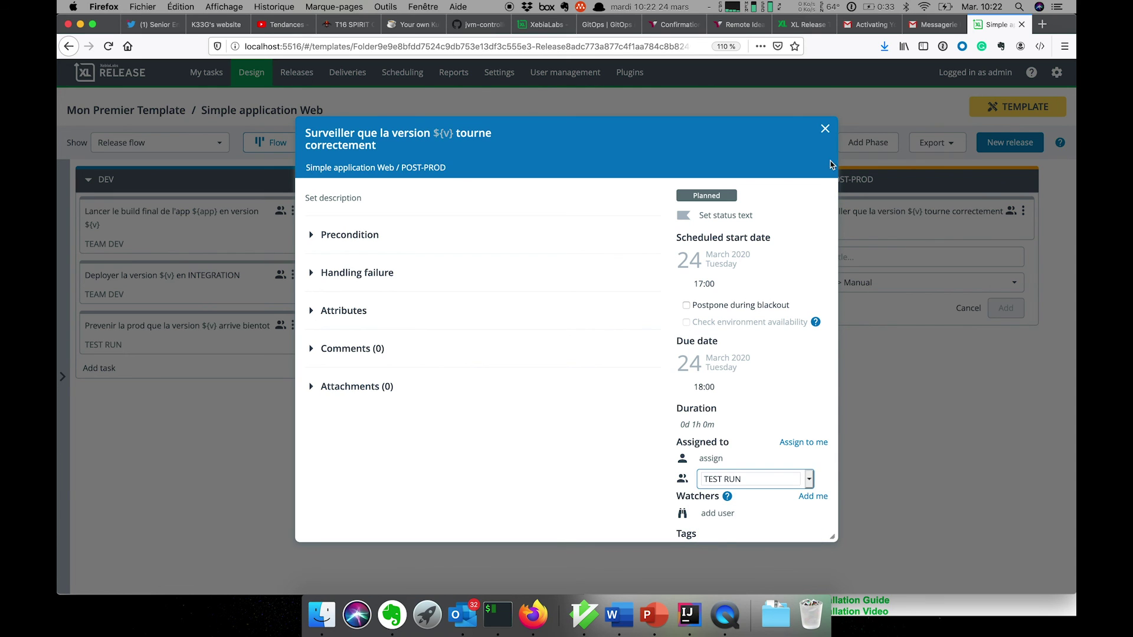
left_click(825, 130)
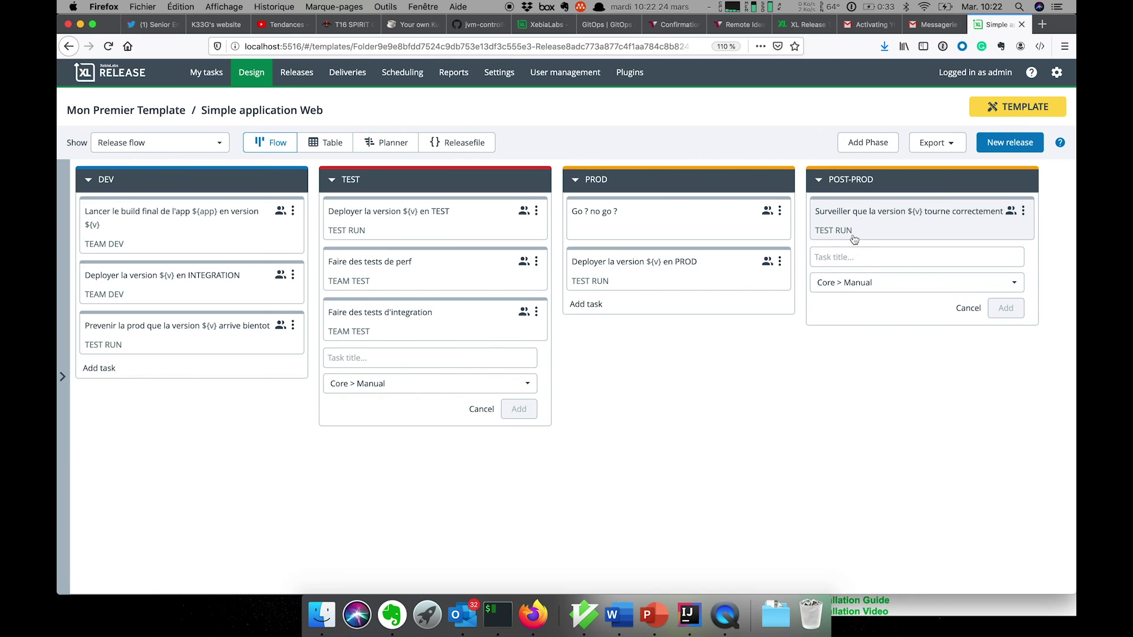
Add 'Fermer les jira livrés' to POST-PROD, assigned to TEAM DEV
left_click(864, 261)
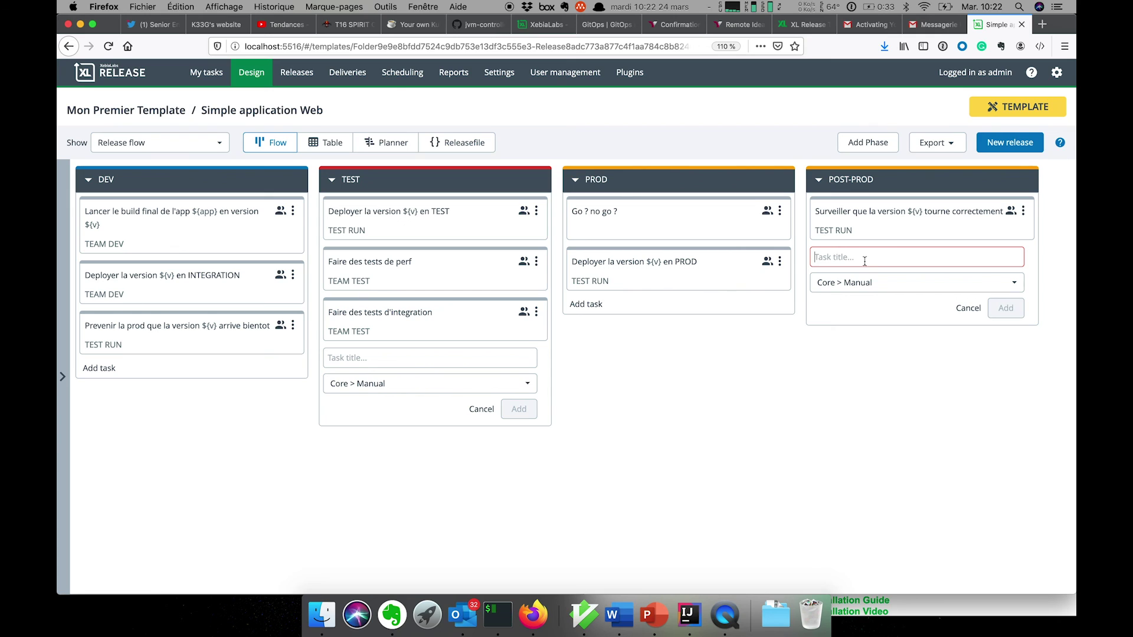
type("Ferm")
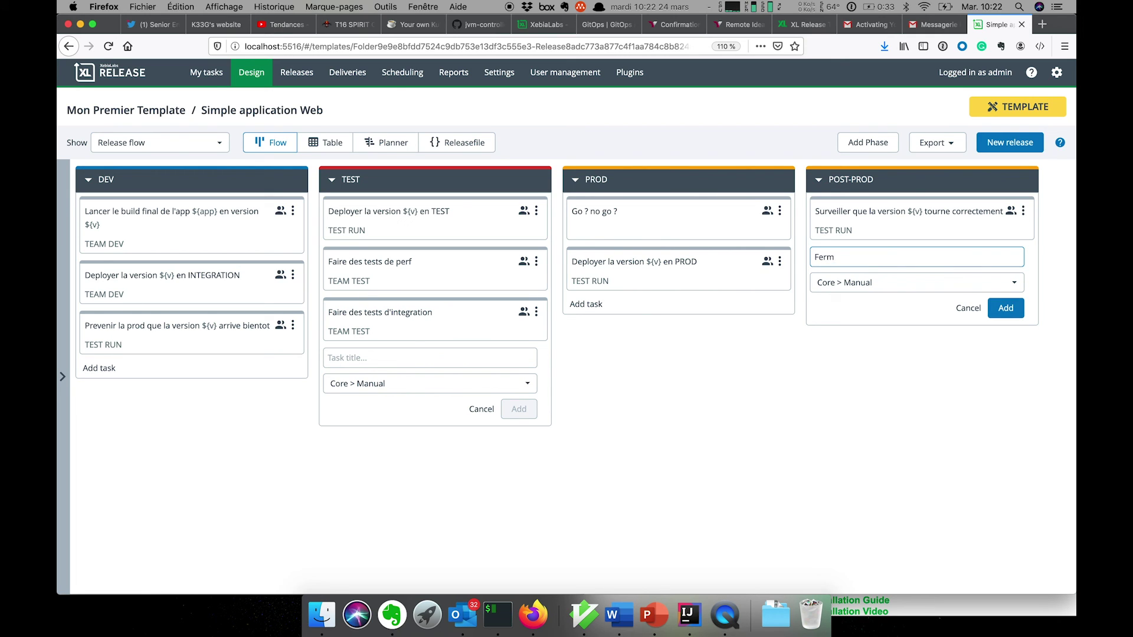
type("et les f")
key("BackSpace")
type("jira livrés")
key("Return")
left_click(977, 270)
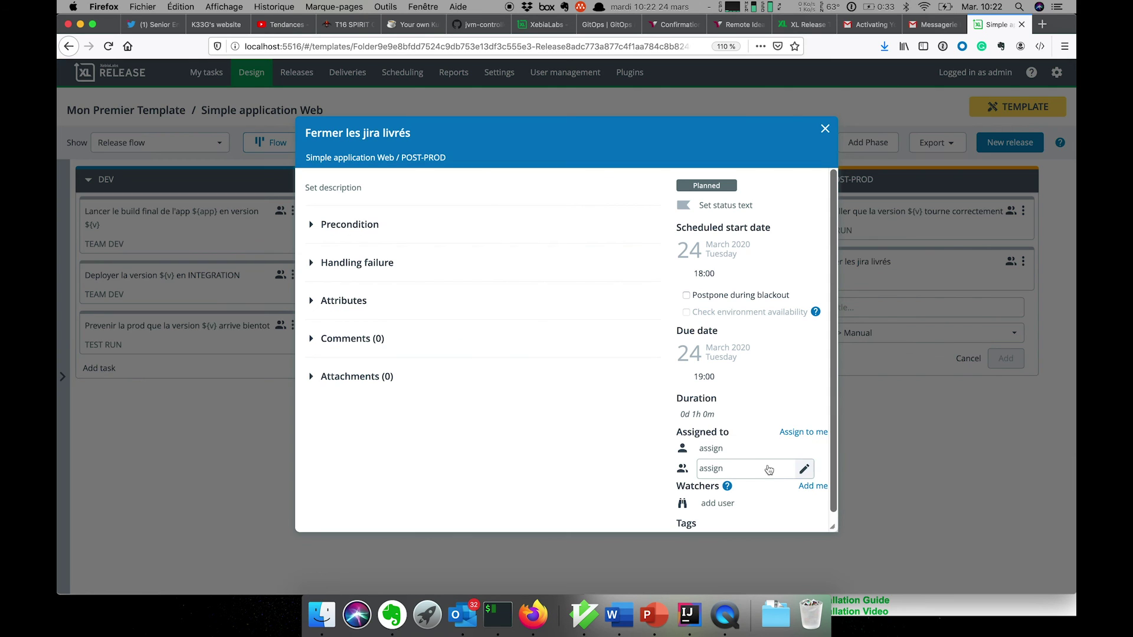
left_click(720, 468)
left_click(753, 501)
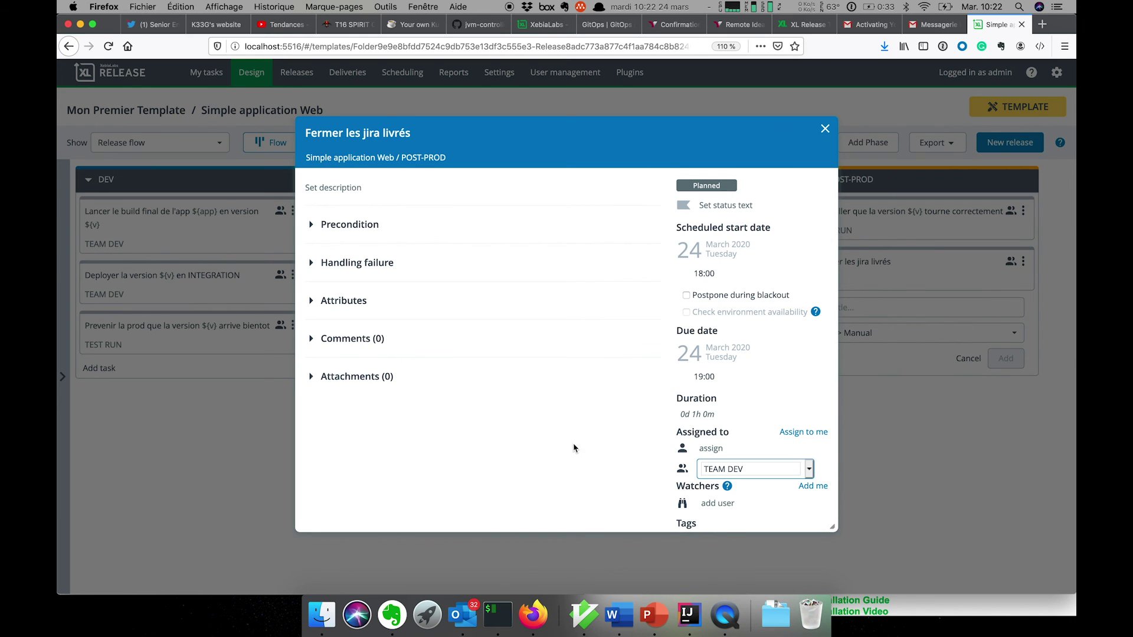
left_click(825, 128)
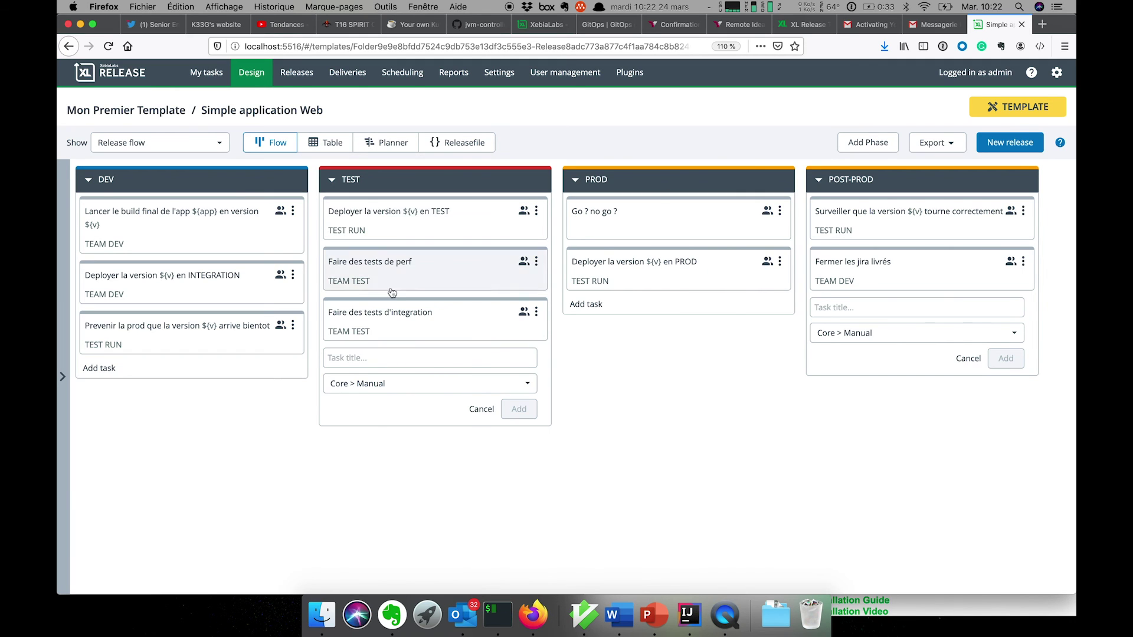
Cancel the empty new-task form in TEST and switch to QuickTime Player
left_click(484, 408)
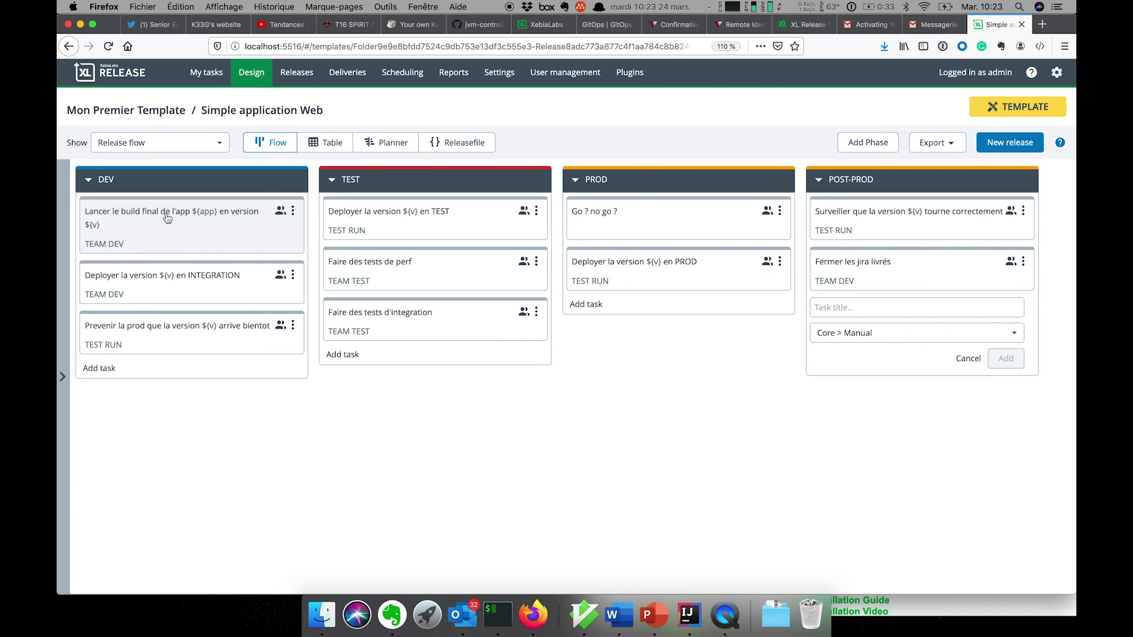
left_click(725, 614)
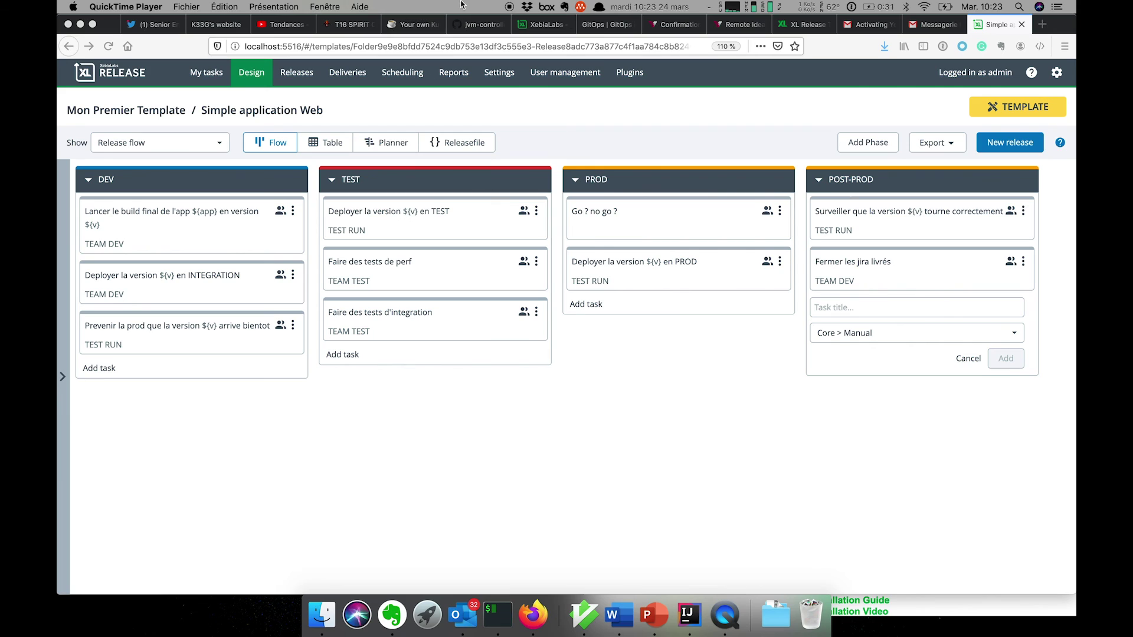